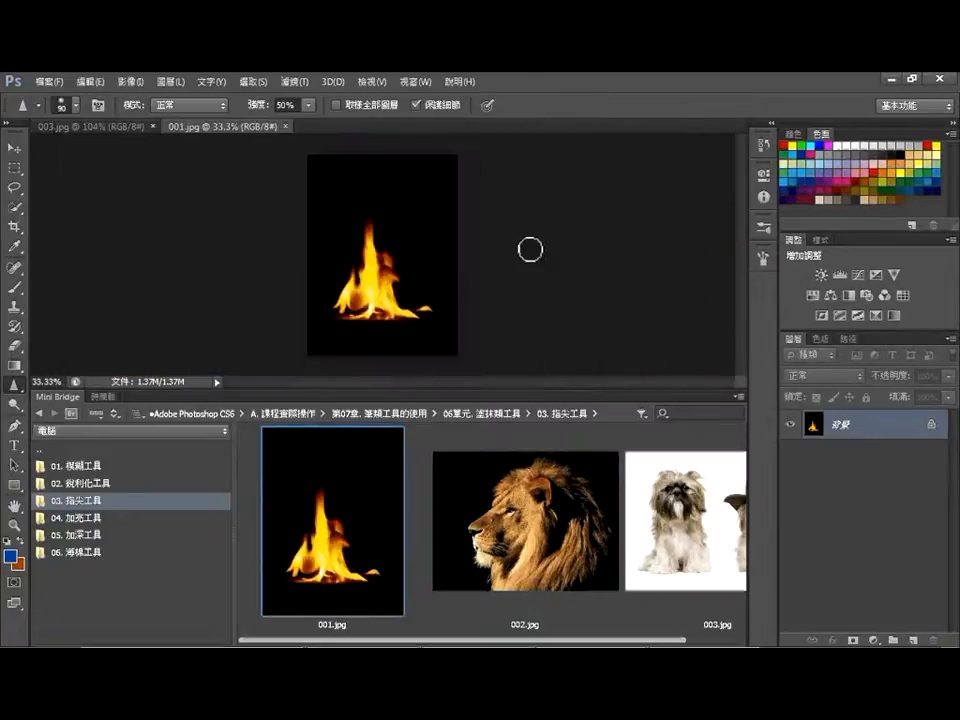
Fit the 001.jpg flame image to the screen with Mini Bridge collapsed and activate the Smudge tool.
{"action": "left_click", "coordinate": [53, 400]}
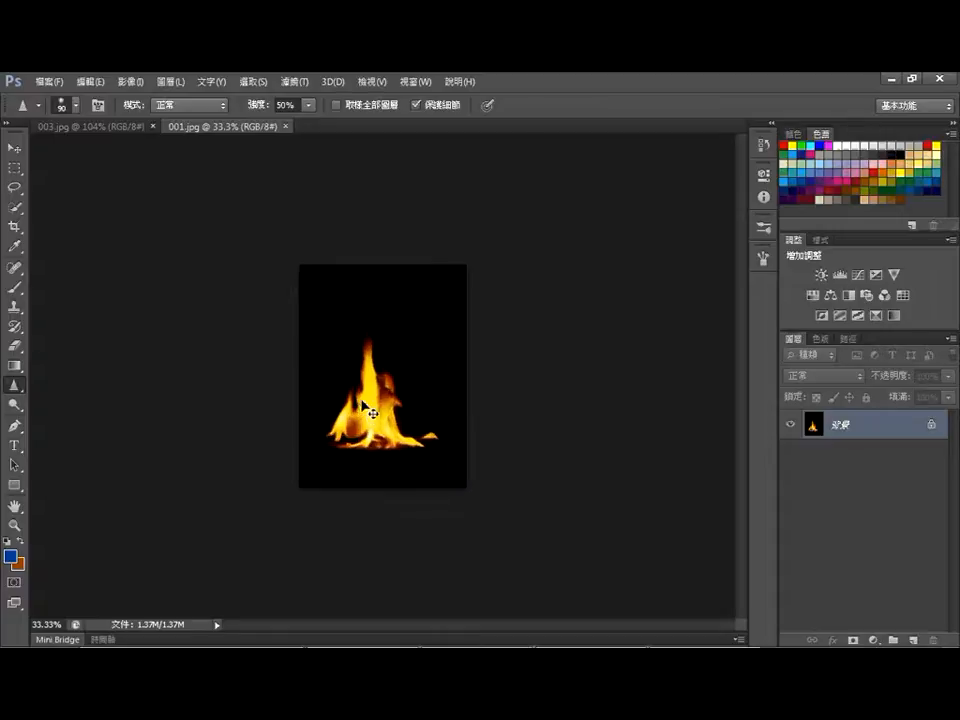
{"action": "key", "text": "ctrl+0"}
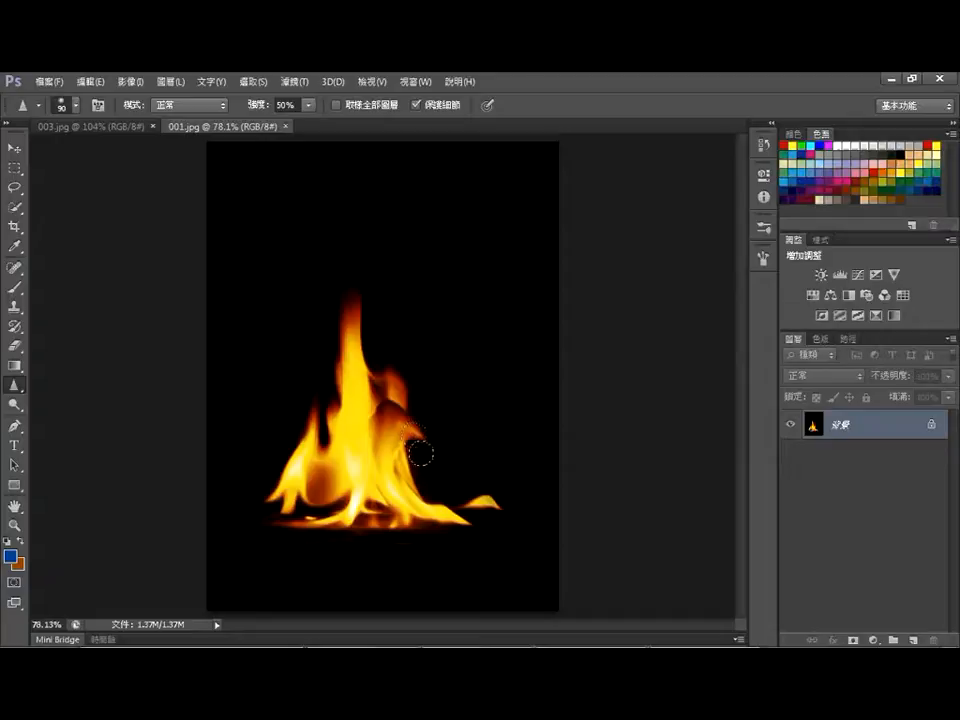
{"action": "left_click", "coordinate": [17, 388]}
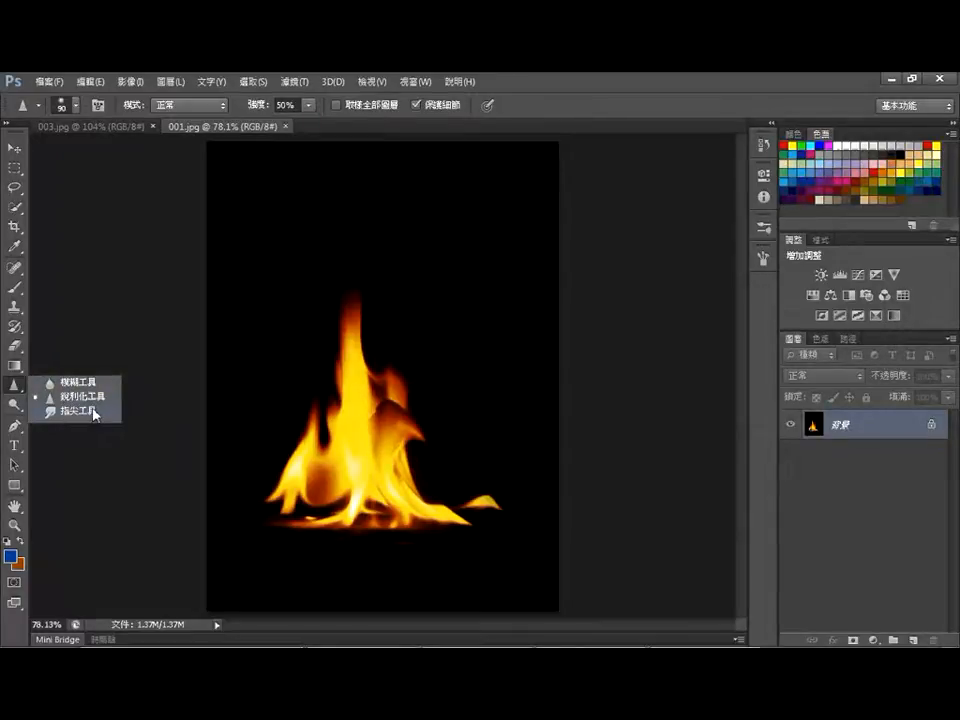
{"action": "left_click", "coordinate": [86, 411]}
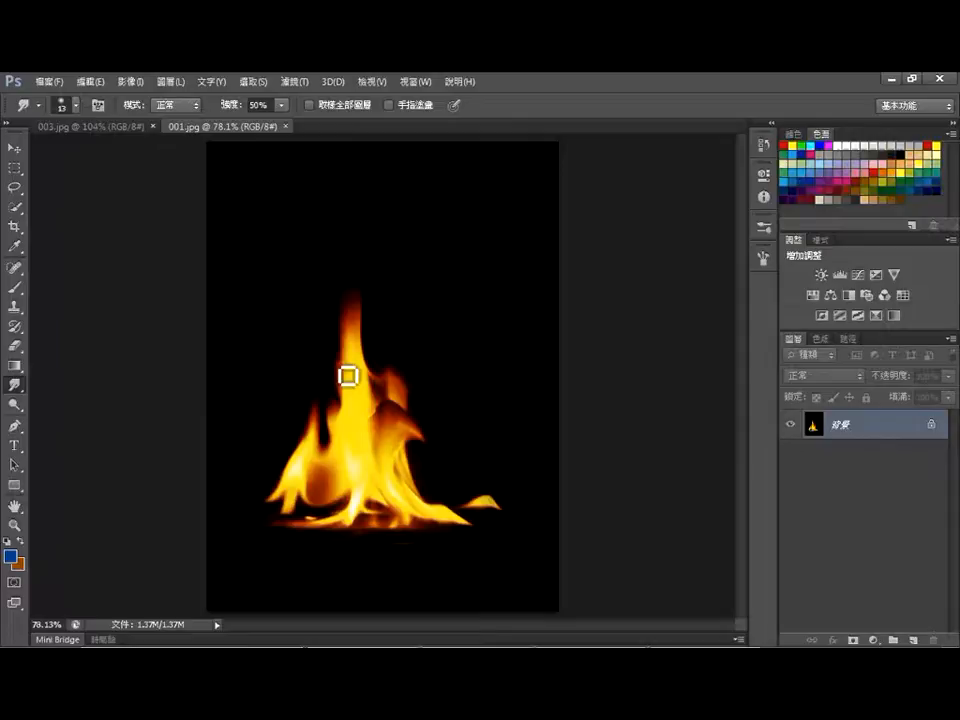
Compare the soft and hard round brush presets for the Smudge tool and choose the hard round one at 100% hardness.
{"action": "left_click", "coordinate": [39, 106]}
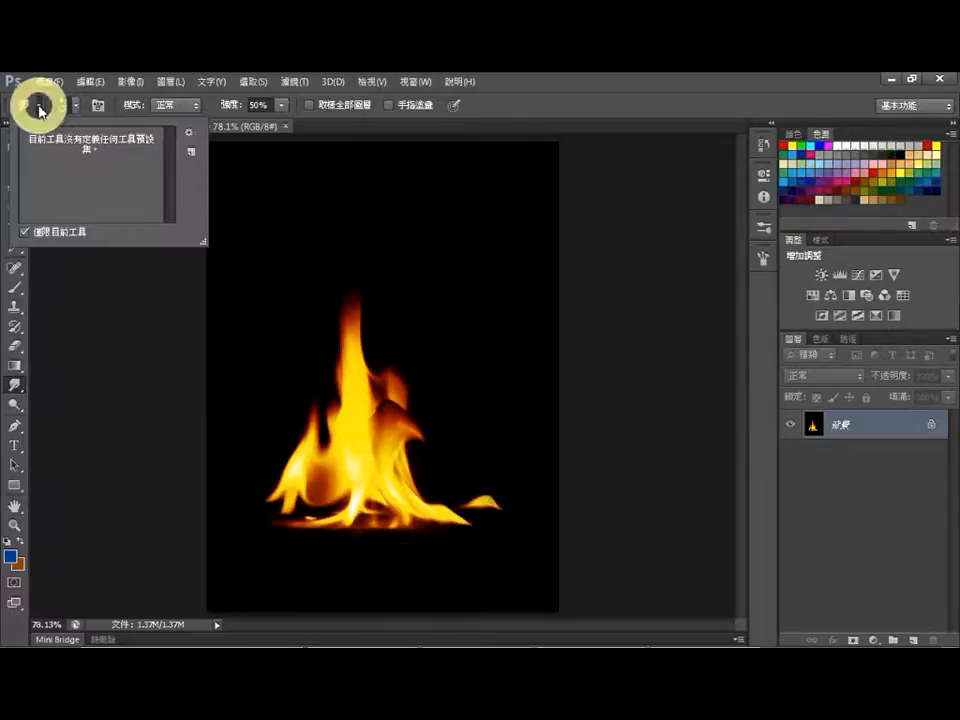
{"action": "left_click", "coordinate": [39, 106]}
{"action": "left_click", "coordinate": [75, 105]}
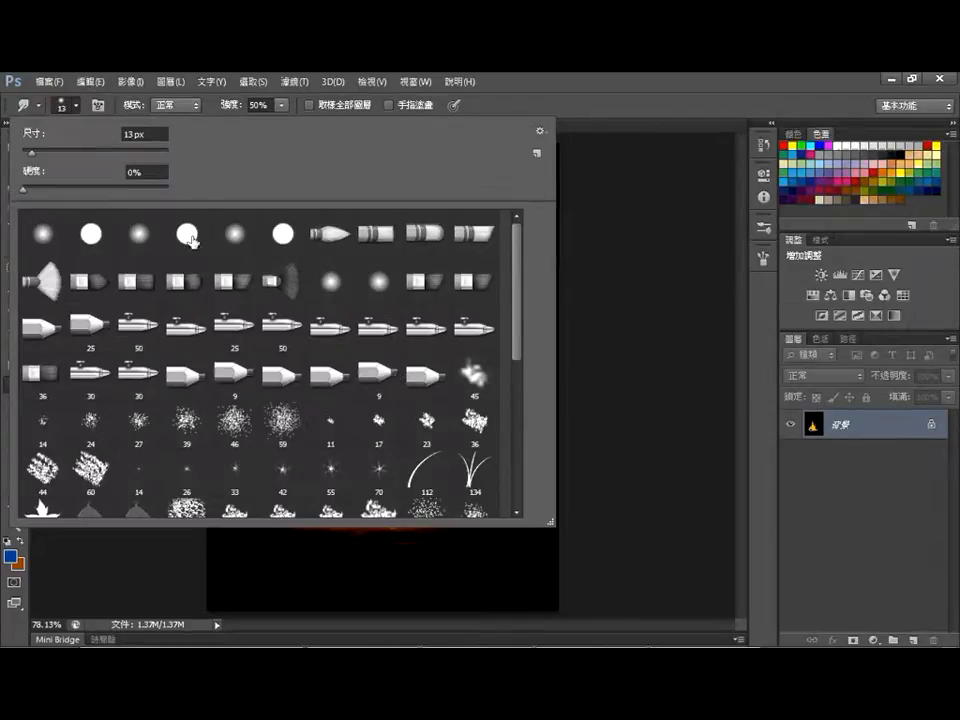
{"action": "left_click", "coordinate": [136, 237]}
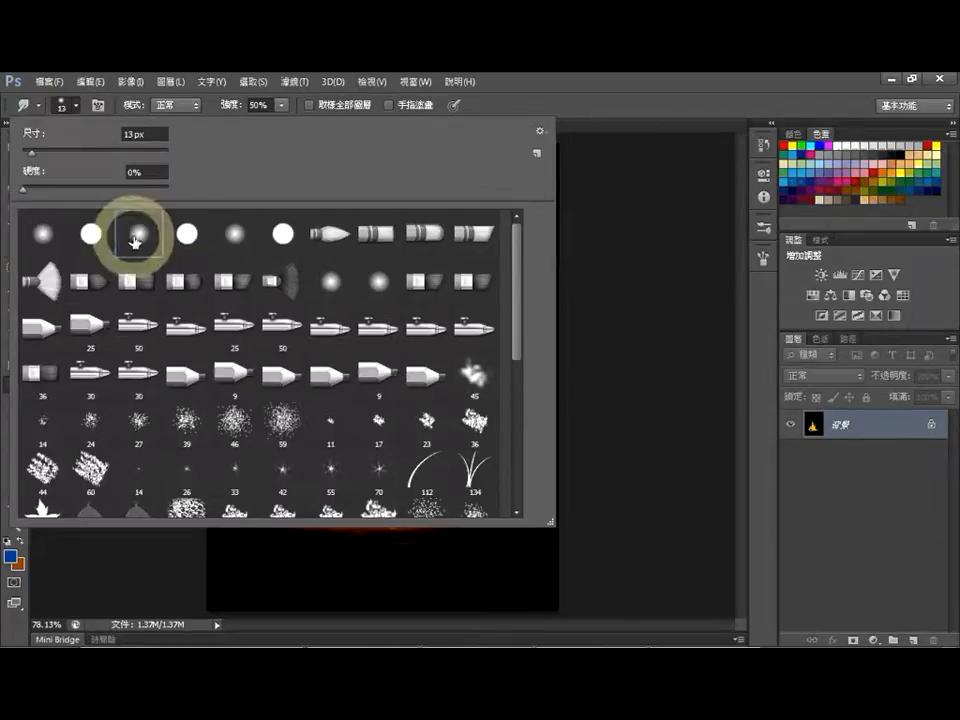
{"action": "left_click", "coordinate": [190, 243]}
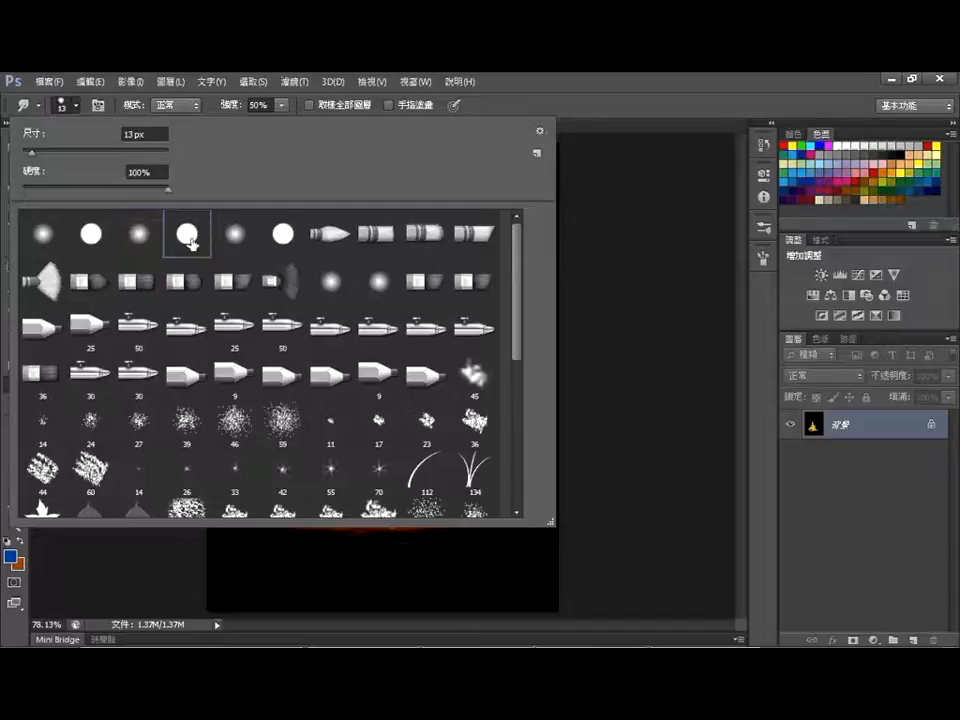
{"action": "left_click", "coordinate": [140, 248]}
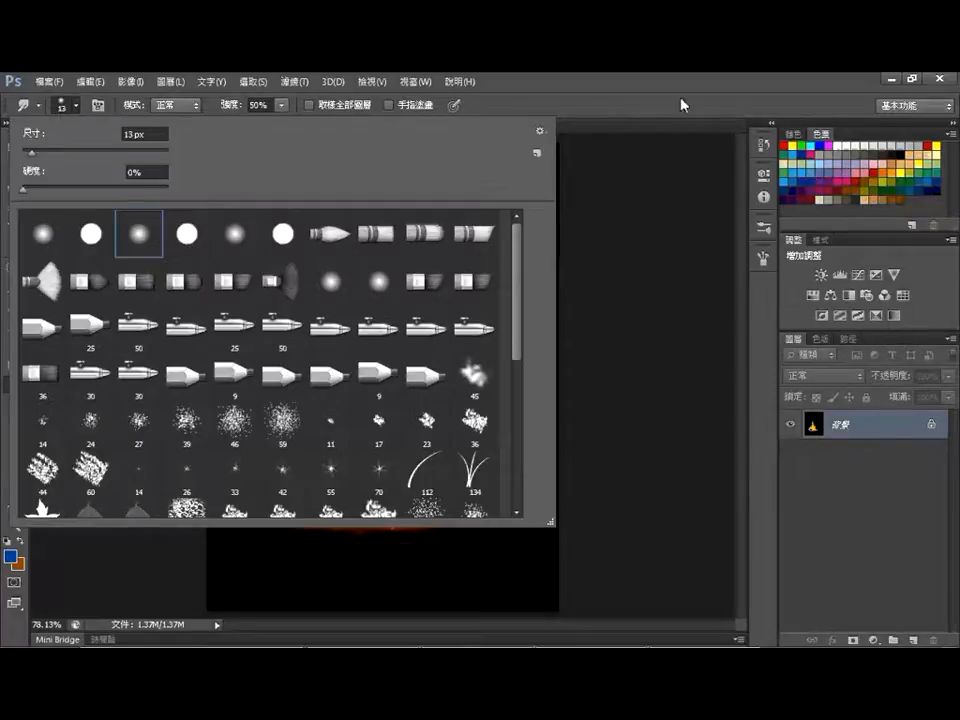
{"action": "left_click", "coordinate": [185, 240]}
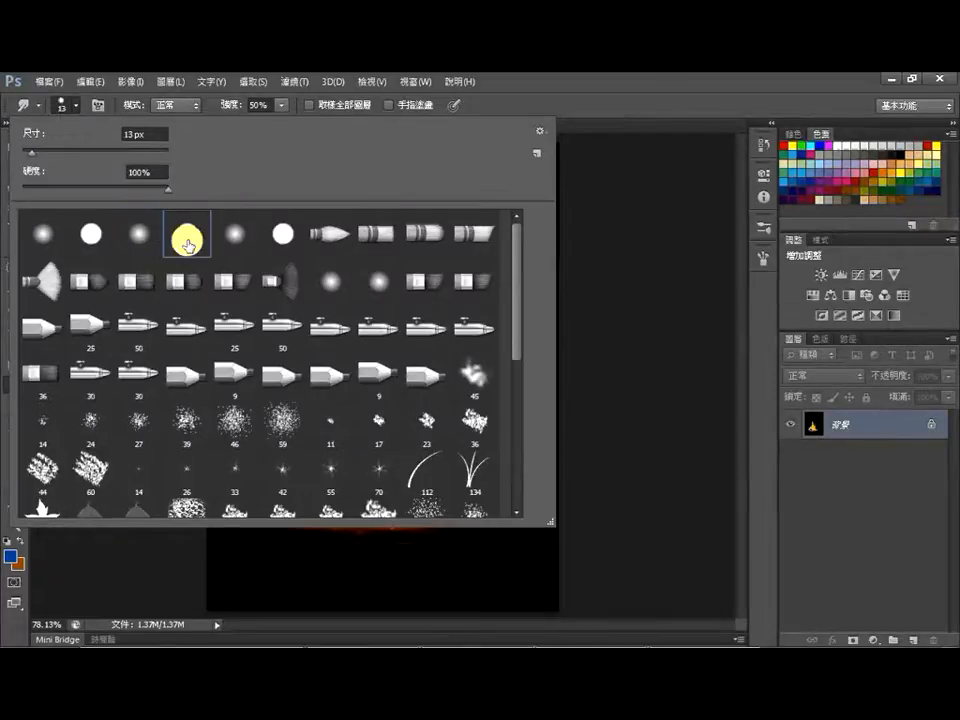
{"action": "double_click", "coordinate": [185, 240]}
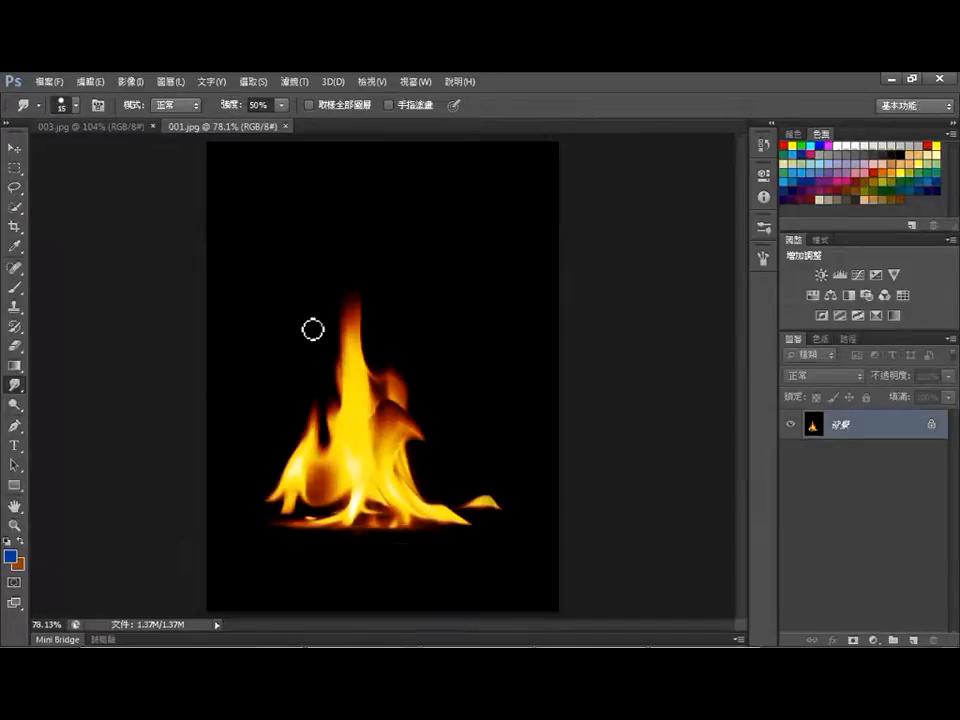
Enlarge the Smudge brush to 125 px and view the flame at 100% zoom.
{"action": "key", "text": "bracketright"}
{"action": "key", "text": "bracketright"}
{"action": "key", "text": "bracketright"}
{"action": "key", "text": "bracketright"}
{"action": "key", "text": "bracketright"}
{"action": "key", "text": "bracketright"}
{"action": "key", "text": "bracketright"}
{"action": "key", "text": "bracketright"}
{"action": "key", "text": "bracketright"}
{"action": "key", "text": "bracketright"}
{"action": "key", "text": "bracketright"}
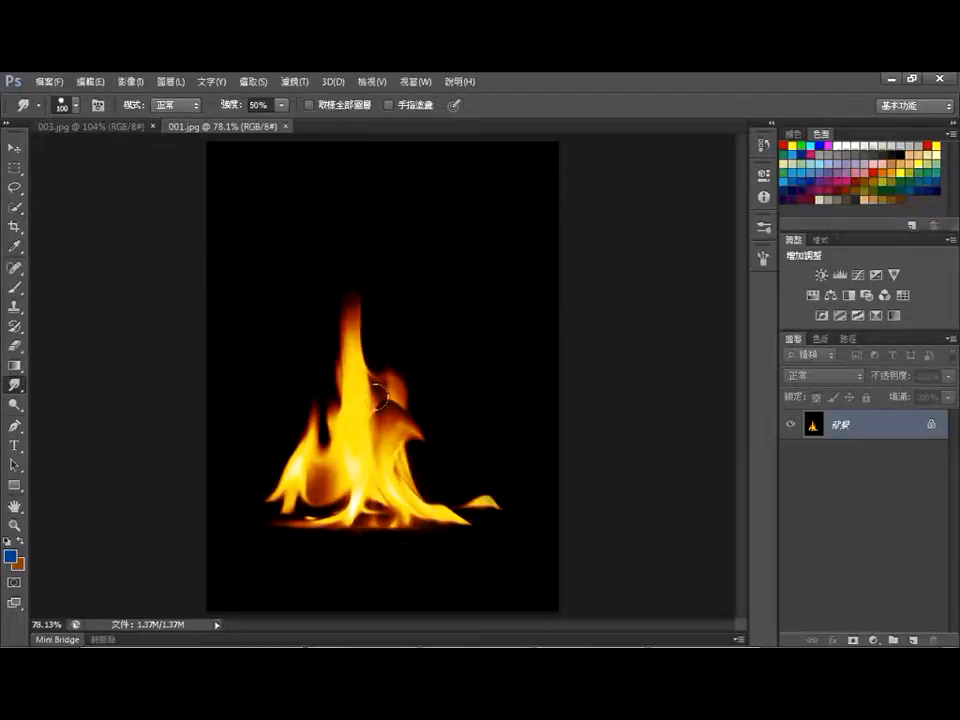
{"action": "key", "text": "ctrl+1"}
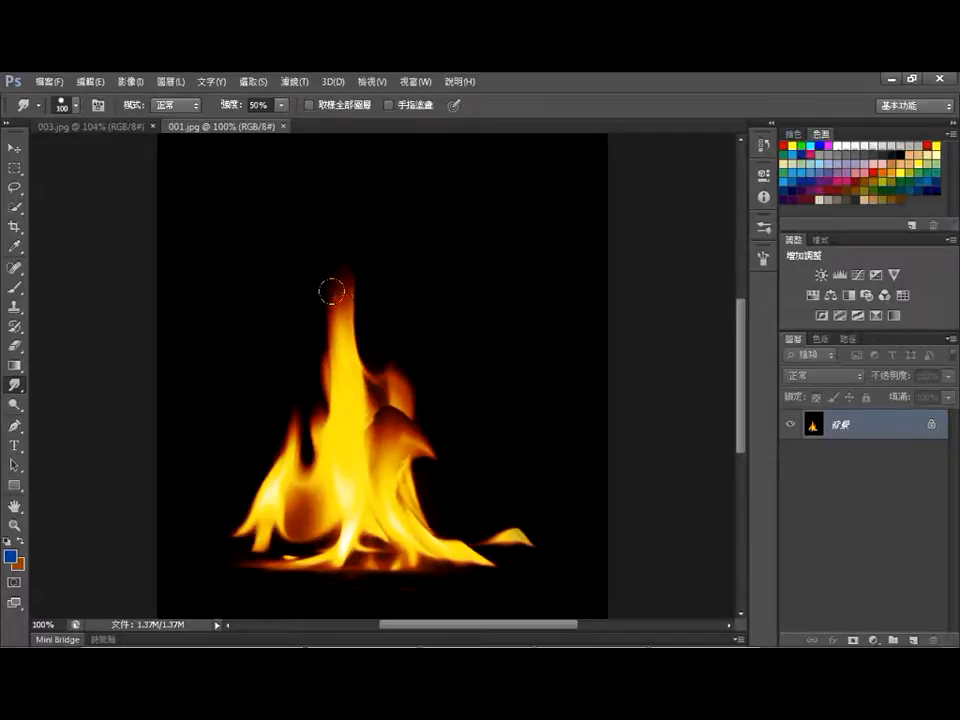
{"action": "key", "text": "bracketright"}
{"action": "key", "text": "bracketright"}
{"action": "key", "text": "bracketleft"}
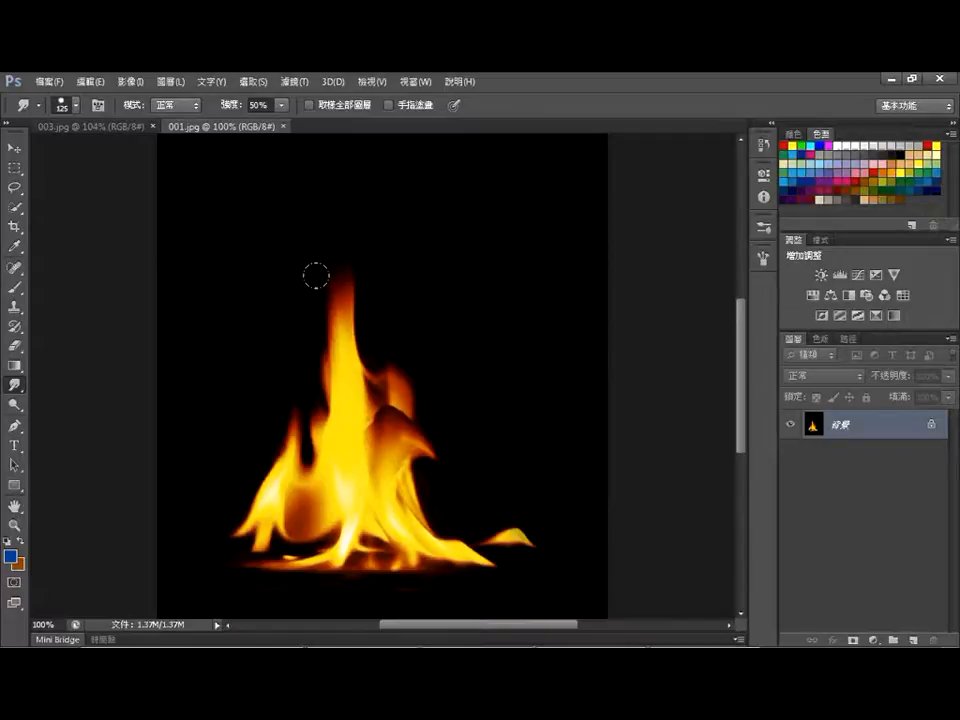
Try smudging the central flame in a wavy line and the right-hand flames outward with the hard brush, undoing each stroke.
{"action": "mouse_move", "coordinate": [315, 275]}
{"action": "left_mouse_down"}
{"action": "mouse_move", "coordinate": [324, 245]}
{"action": "mouse_move", "coordinate": [310, 228]}
{"action": "mouse_move", "coordinate": [317, 184]}
{"action": "left_mouse_up"}
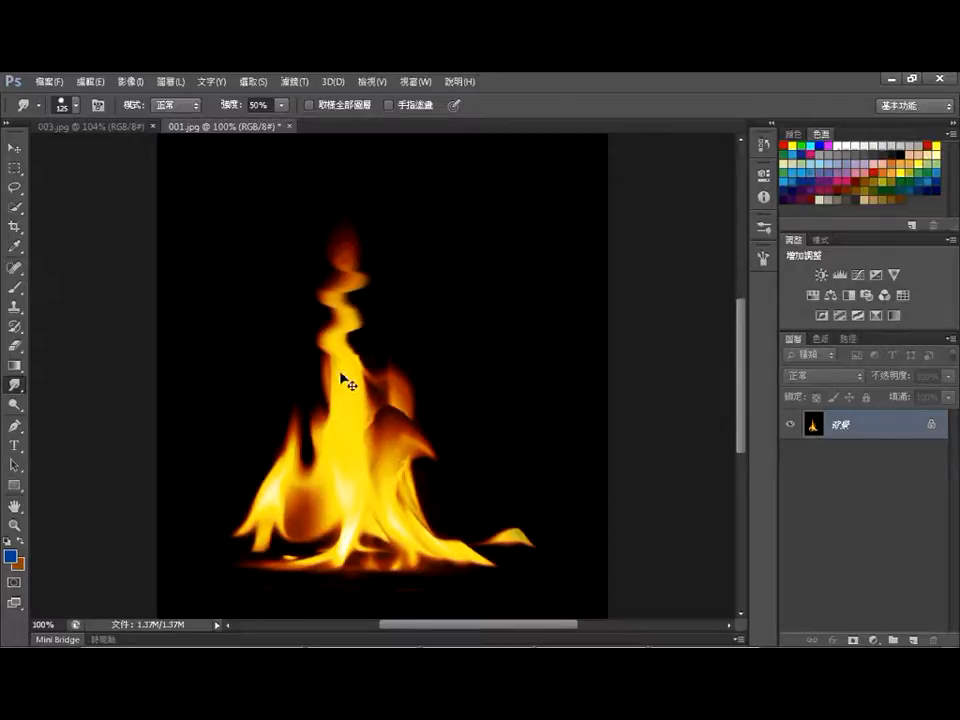
{"action": "key", "text": "ctrl+z"}
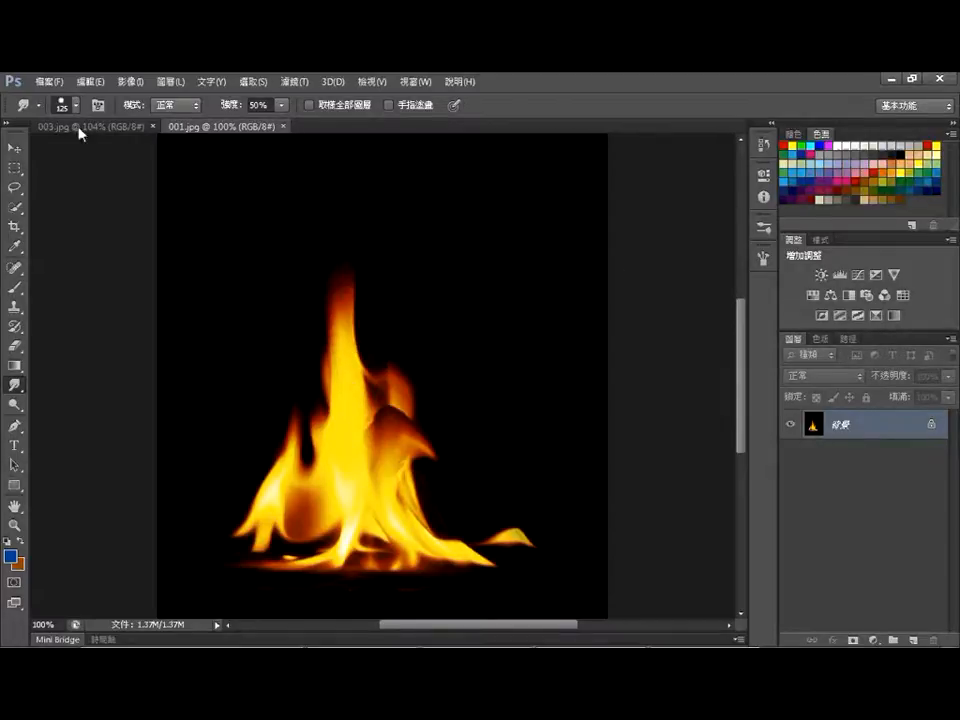
{"action": "mouse_move", "coordinate": [378, 388]}
{"action": "left_mouse_down"}
{"action": "mouse_move", "coordinate": [392, 364]}
{"action": "mouse_move", "coordinate": [386, 328]}
{"action": "mouse_move", "coordinate": [474, 311]}
{"action": "mouse_move", "coordinate": [458, 248]}
{"action": "left_mouse_up"}
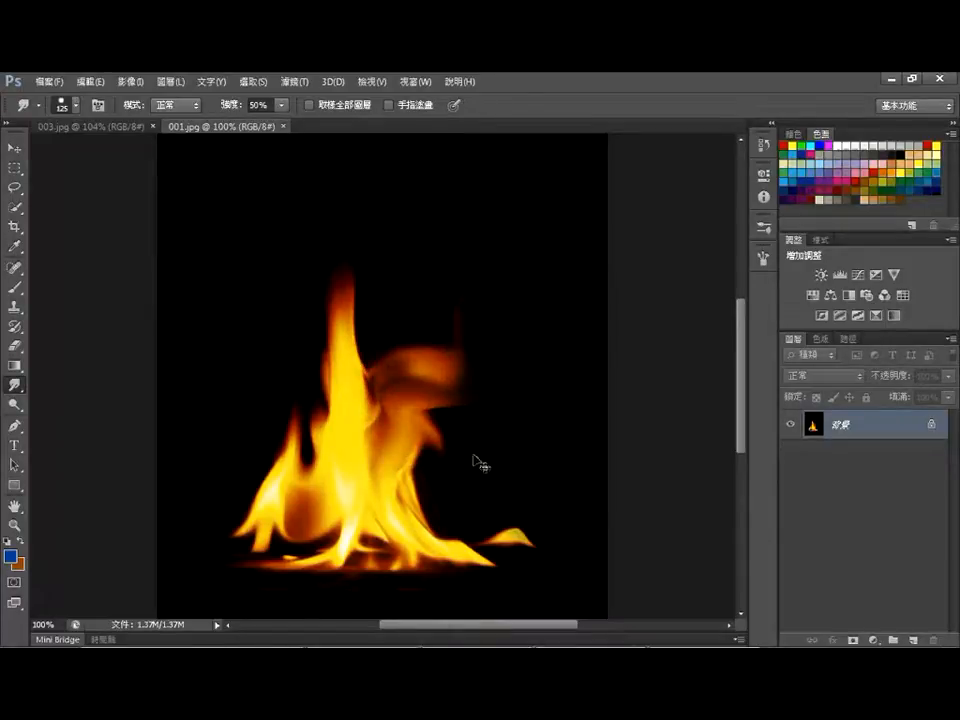
{"action": "key", "text": "ctrl+z"}
{"action": "mouse_move", "coordinate": [393, 421]}
{"action": "left_mouse_down"}
{"action": "mouse_move", "coordinate": [415, 393]}
{"action": "mouse_move", "coordinate": [387, 308]}
{"action": "mouse_move", "coordinate": [447, 250]}
{"action": "left_mouse_up"}
{"action": "key", "text": "ctrl+z"}
Reduce the brush to 70 px, try smudging the right-hand flames upward, and undo these strokes.
{"action": "key", "text": "bracketleft"}
{"action": "key", "text": "bracketleft"}
{"action": "key", "text": "bracketleft"}
{"action": "key", "text": "bracketleft"}
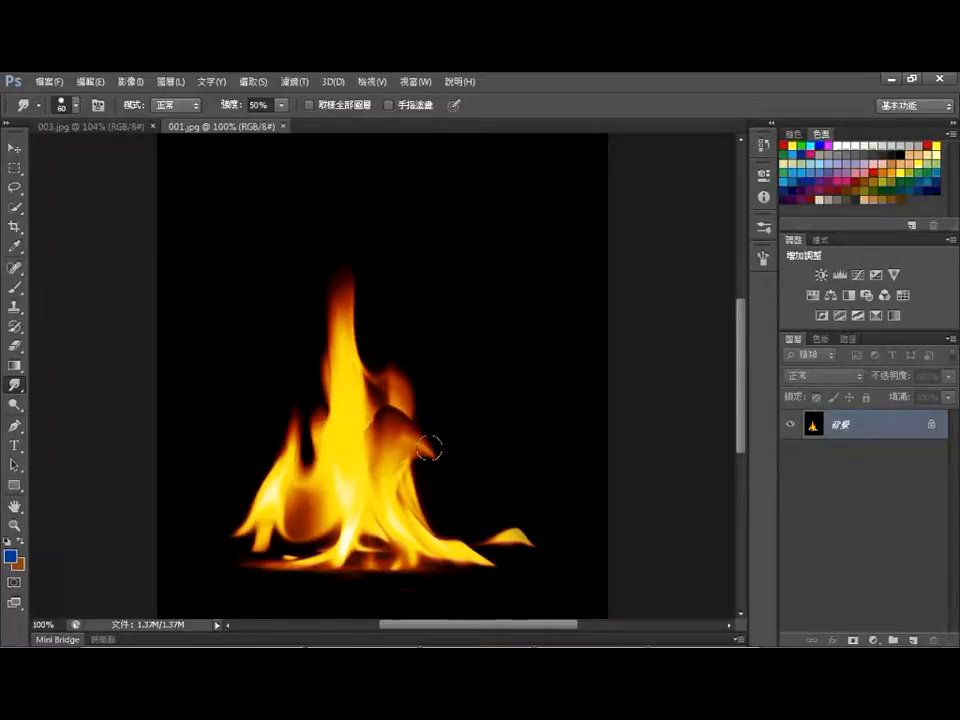
{"action": "mouse_move", "coordinate": [444, 426]}
{"action": "left_mouse_down"}
{"action": "mouse_move", "coordinate": [432, 410]}
{"action": "mouse_move", "coordinate": [438, 373]}
{"action": "mouse_move", "coordinate": [447, 425]}
{"action": "mouse_move", "coordinate": [439, 358]}
{"action": "mouse_move", "coordinate": [414, 302]}
{"action": "left_mouse_up"}
{"action": "mouse_move", "coordinate": [378, 376]}
{"action": "left_mouse_down"}
{"action": "mouse_move", "coordinate": [388, 306]}
{"action": "mouse_move", "coordinate": [381, 317]}
{"action": "left_mouse_up"}
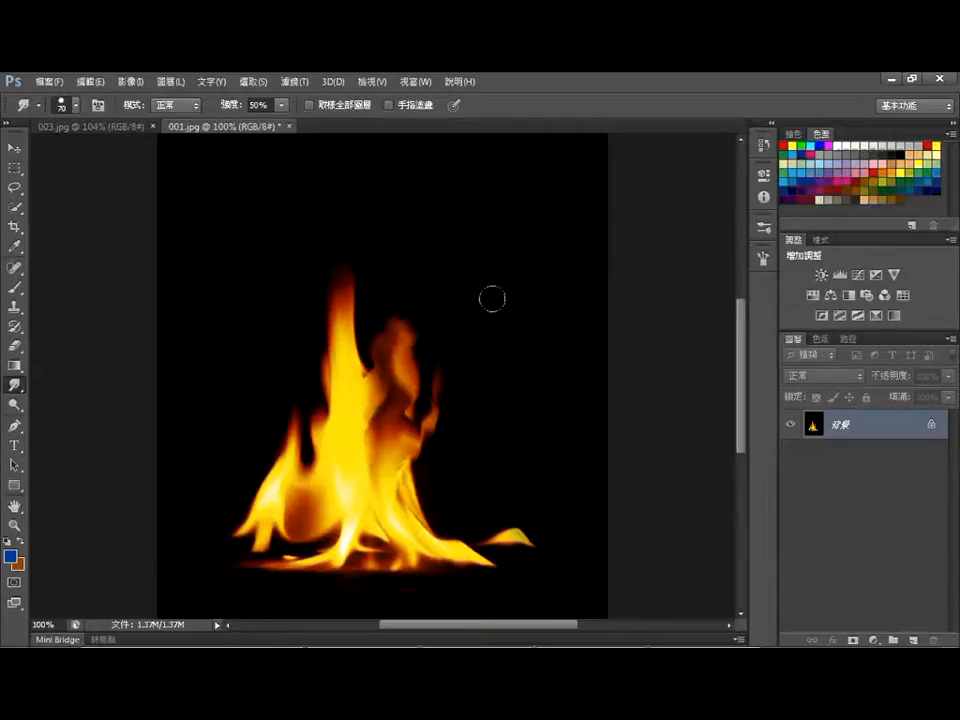
{"action": "key", "text": "ctrl+z"}
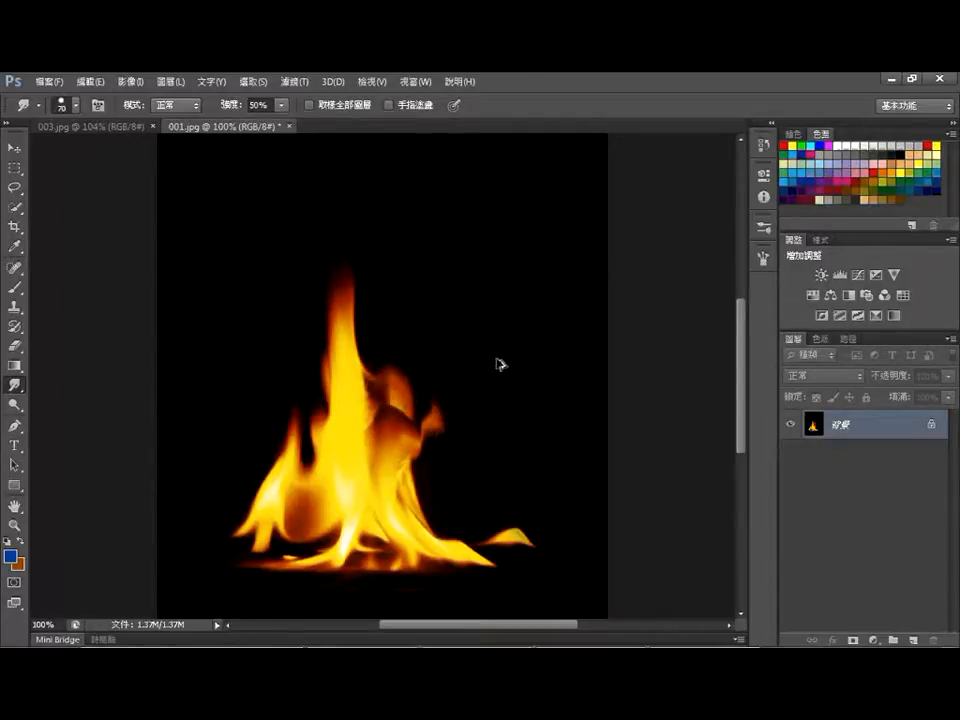
{"action": "key", "text": "ctrl+alt+z"}
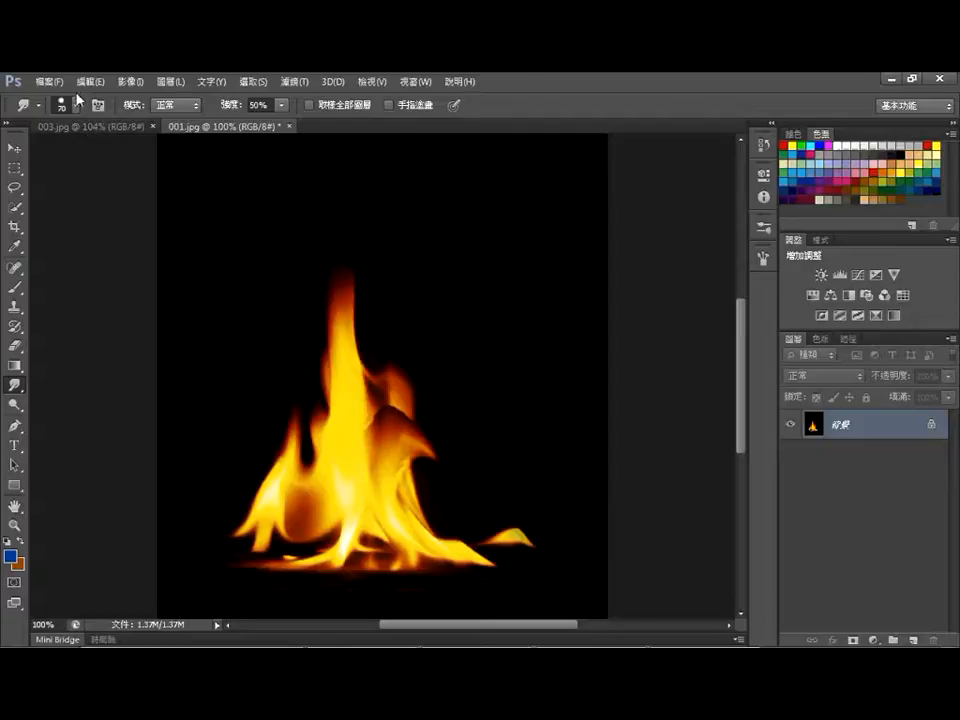
Choose the soft round brush at 0% hardness and smudge the right-hand flame tips upward into tapered tongues.
{"action": "left_click", "coordinate": [78, 104]}
{"action": "left_click", "coordinate": [140, 236]}
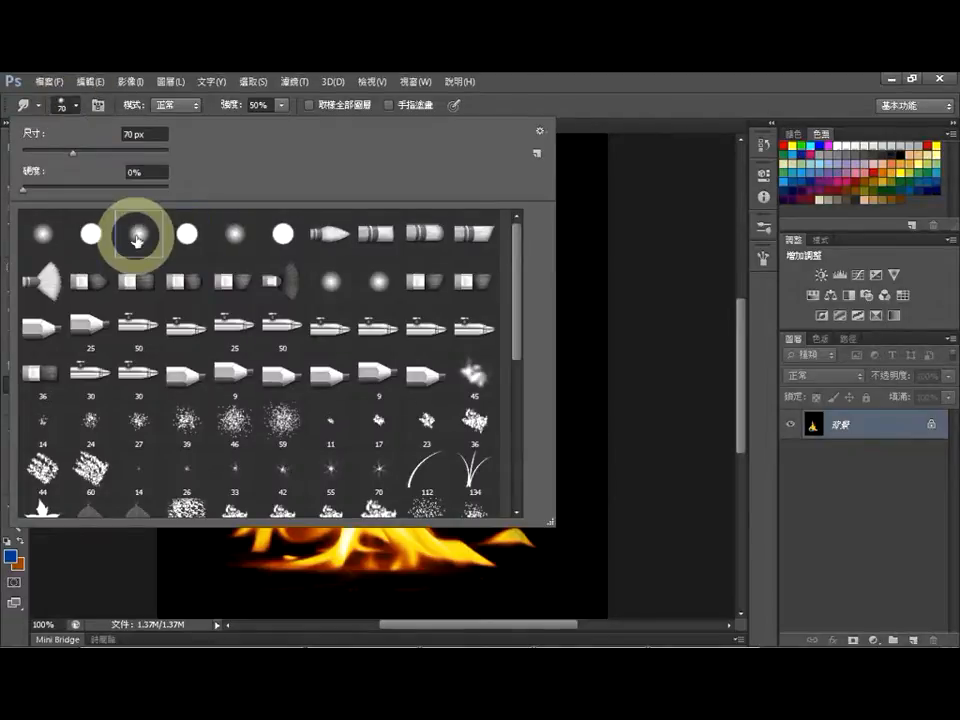
{"action": "double_click", "coordinate": [142, 241]}
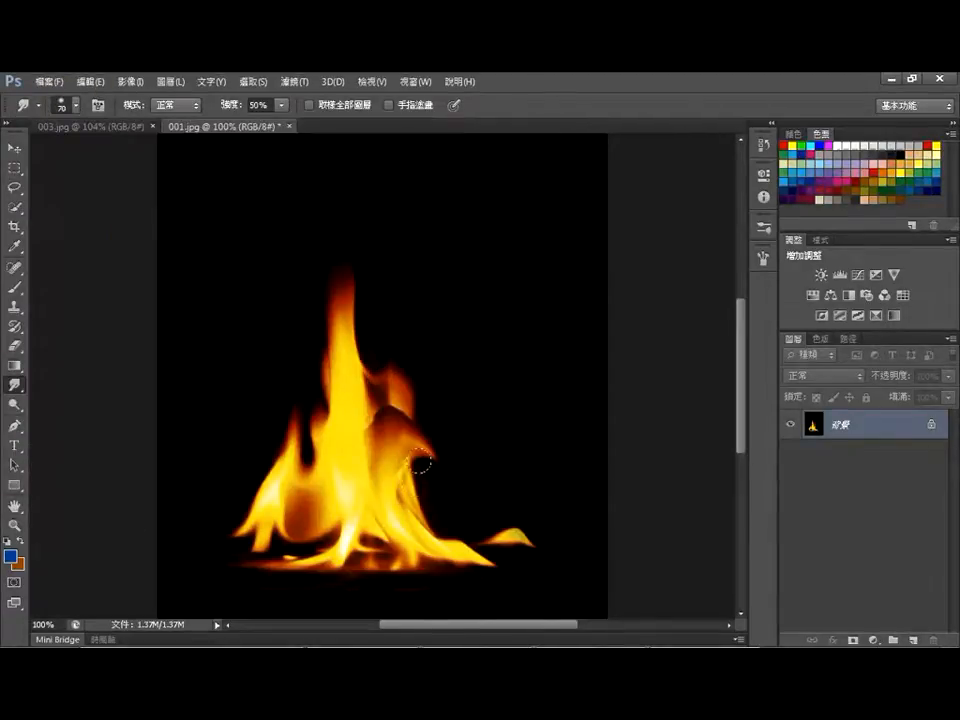
{"action": "mouse_move", "coordinate": [430, 461]}
{"action": "left_mouse_down"}
{"action": "mouse_move", "coordinate": [417, 378]}
{"action": "mouse_move", "coordinate": [435, 401]}
{"action": "left_mouse_up"}
{"action": "left_click_drag", "start_coordinate": [414, 340], "coordinate": [420, 339]}
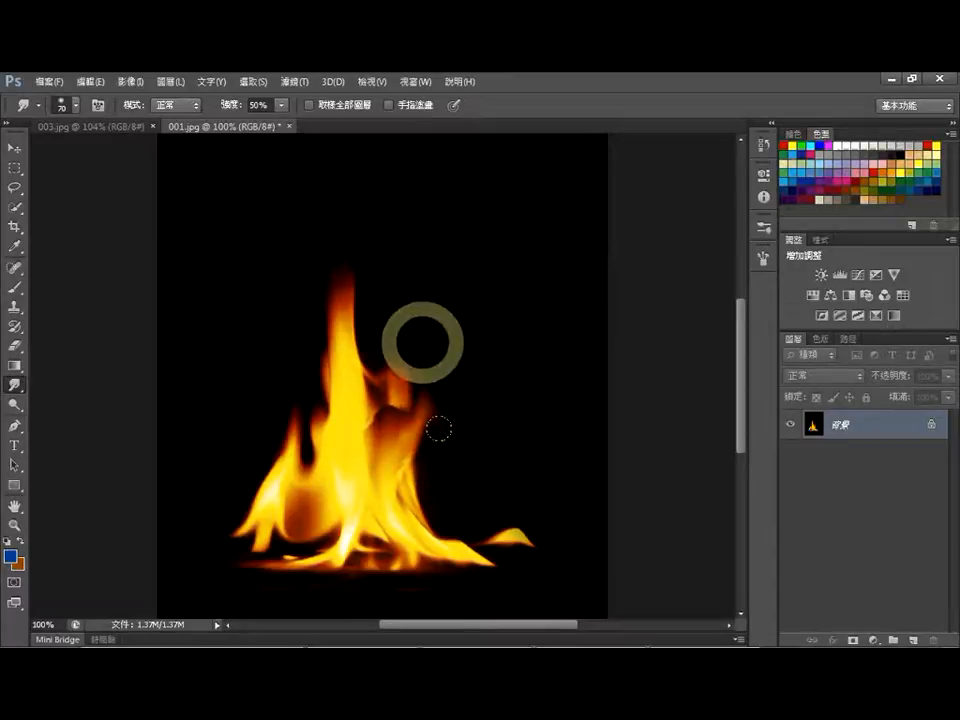
{"action": "mouse_move", "coordinate": [439, 428]}
{"action": "left_mouse_down"}
{"action": "mouse_move", "coordinate": [411, 351]}
{"action": "mouse_move", "coordinate": [418, 319]}
{"action": "mouse_move", "coordinate": [420, 344]}
{"action": "mouse_move", "coordinate": [388, 349]}
{"action": "mouse_move", "coordinate": [401, 315]}
{"action": "left_mouse_up"}
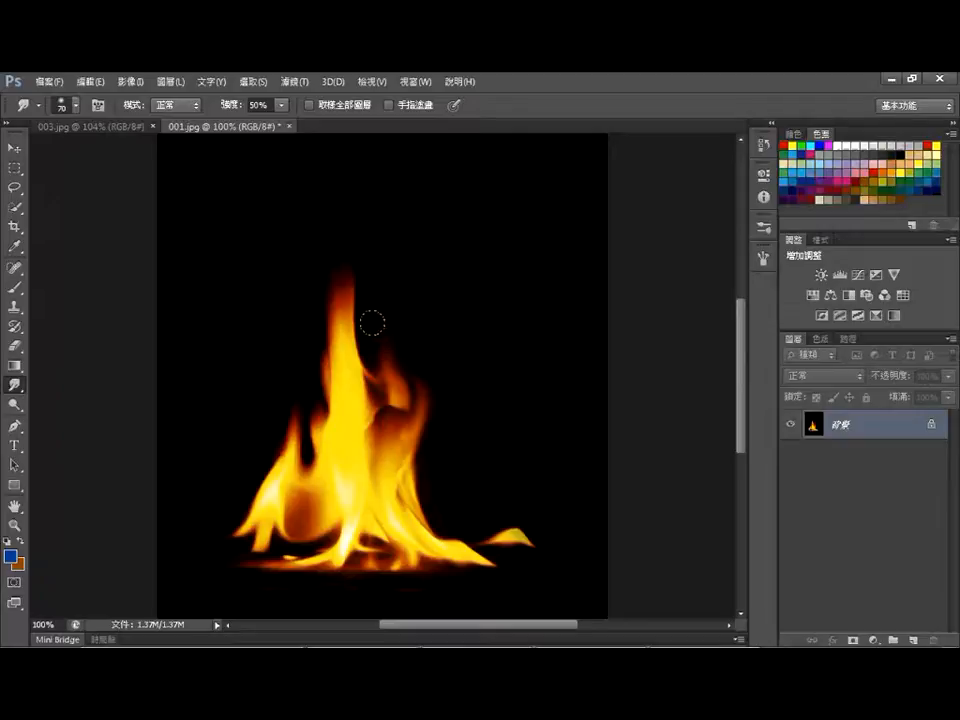
Enlarge the brush to 125 px and smudge the central flame's tip upward.
{"action": "key", "text": "bracketright"}
{"action": "key", "text": "bracketright"}
{"action": "key", "text": "bracketright"}
{"action": "key", "text": "bracketright"}
{"action": "mouse_move", "coordinate": [333, 304]}
{"action": "left_mouse_down"}
{"action": "mouse_move", "coordinate": [311, 280]}
{"action": "mouse_move", "coordinate": [328, 264]}
{"action": "mouse_move", "coordinate": [352, 288]}
{"action": "mouse_move", "coordinate": [315, 257]}
{"action": "mouse_move", "coordinate": [329, 227]}
{"action": "left_mouse_up"}
Reduce the brush to 100 px and smudge new flame tongues upward along the left side of the fire.
{"action": "key", "text": "bracketleft"}
{"action": "key", "text": "bracketleft"}
{"action": "key", "text": "bracketleft"}
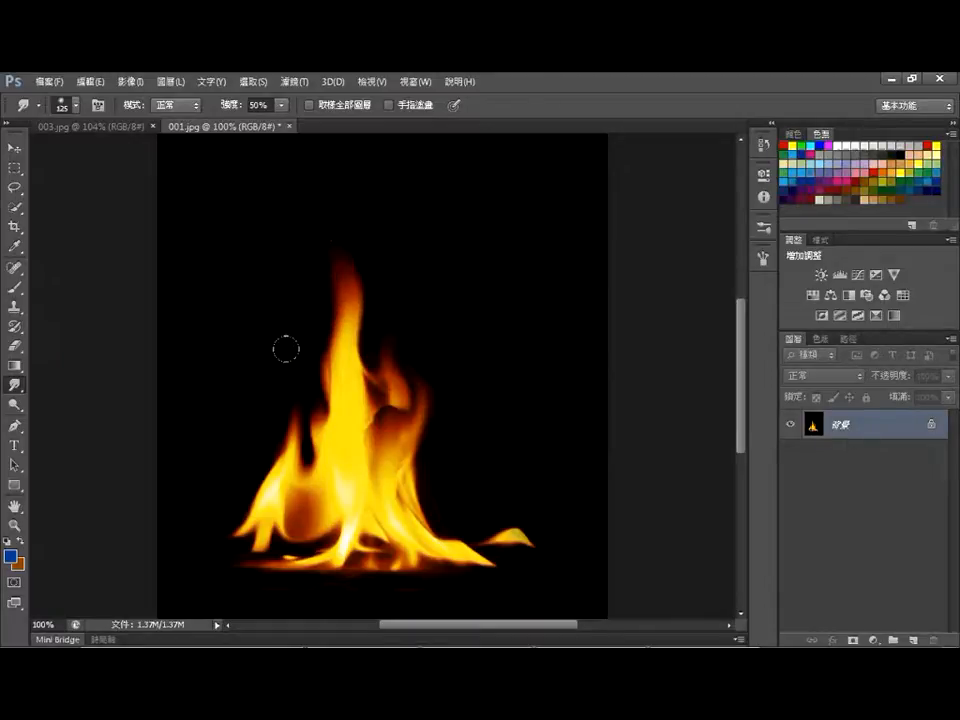
{"action": "mouse_move", "coordinate": [317, 353]}
{"action": "left_mouse_down"}
{"action": "mouse_move", "coordinate": [284, 324]}
{"action": "mouse_move", "coordinate": [284, 298]}
{"action": "mouse_move", "coordinate": [298, 332]}
{"action": "mouse_move", "coordinate": [299, 291]}
{"action": "left_mouse_up"}
{"action": "mouse_move", "coordinate": [291, 416]}
{"action": "left_mouse_down"}
{"action": "mouse_move", "coordinate": [241, 338]}
{"action": "mouse_move", "coordinate": [282, 381]}
{"action": "mouse_move", "coordinate": [252, 328]}
{"action": "left_mouse_up"}
{"action": "mouse_move", "coordinate": [289, 453]}
{"action": "left_mouse_down"}
{"action": "mouse_move", "coordinate": [262, 428]}
{"action": "mouse_move", "coordinate": [268, 405]}
{"action": "left_mouse_up"}
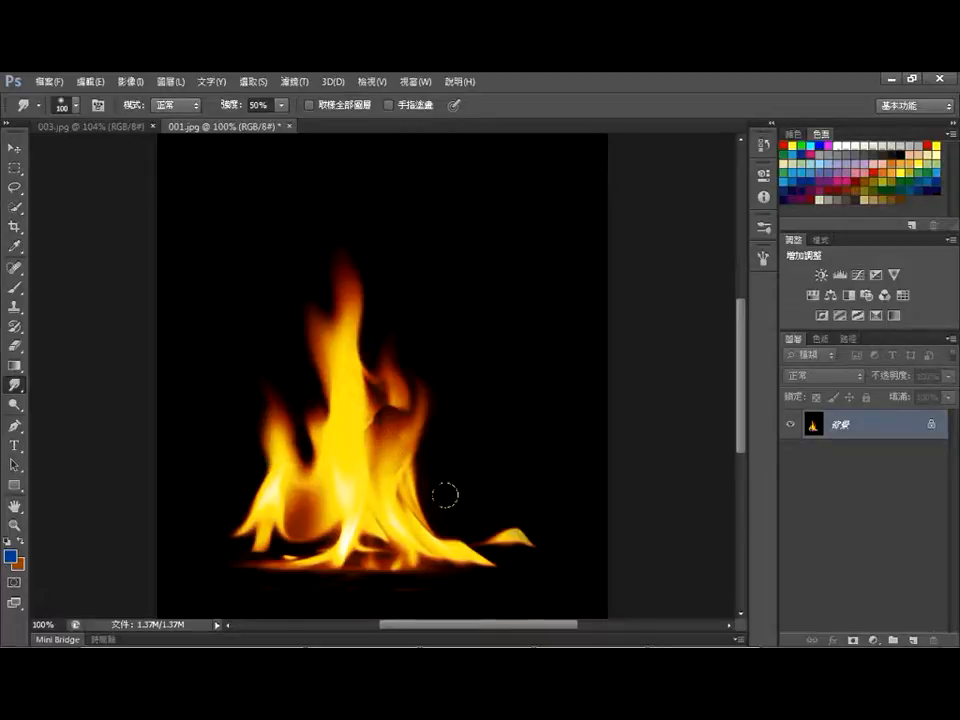
Smudge the small detached flame upward at 80 px and lengthen the flame tongue right of the centre at 50 px.
{"action": "mouse_move", "coordinate": [504, 511]}
{"action": "left_mouse_down"}
{"action": "mouse_move", "coordinate": [476, 501]}
{"action": "mouse_move", "coordinate": [516, 434]}
{"action": "mouse_move", "coordinate": [501, 418]}
{"action": "left_mouse_up"}
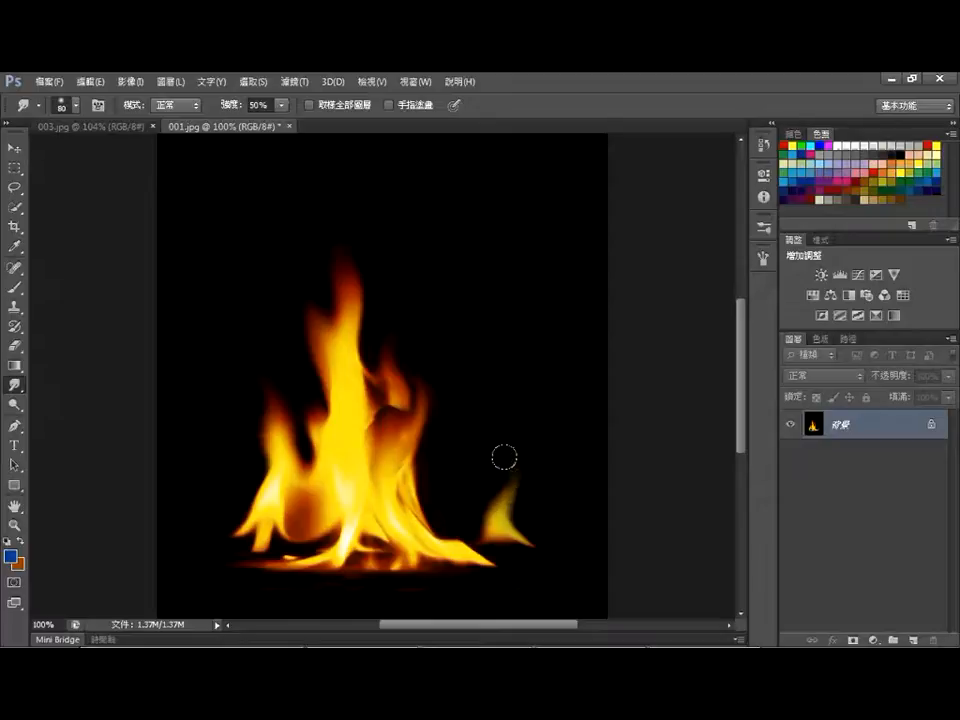
{"action": "left_click_drag", "start_coordinate": [506, 498], "coordinate": [467, 373]}
{"action": "key", "text": "["}
{"action": "mouse_move", "coordinate": [381, 409]}
{"action": "left_mouse_down"}
{"action": "mouse_move", "coordinate": [379, 362]}
{"action": "mouse_move", "coordinate": [388, 390]}
{"action": "mouse_move", "coordinate": [393, 352]}
{"action": "mouse_move", "coordinate": [376, 323]}
{"action": "mouse_move", "coordinate": [407, 300]}
{"action": "left_mouse_up"}
{"action": "left_click_drag", "start_coordinate": [390, 351], "coordinate": [405, 298]}
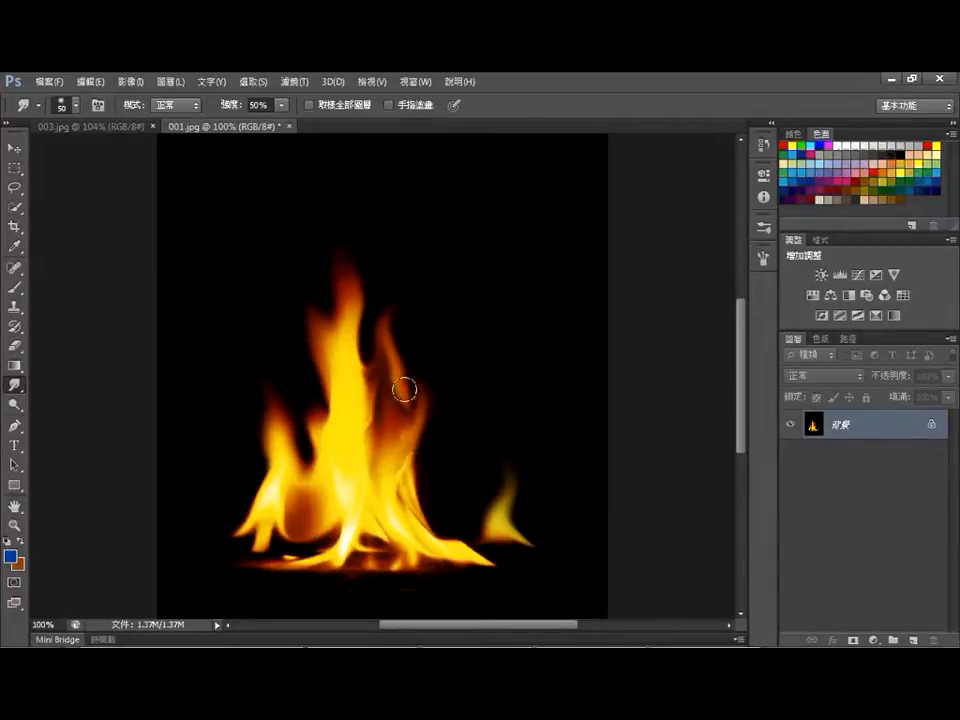
Enable Finger Painting, try smudging the blue foreground colour into the upper flame tips, and undo those strokes.
{"action": "left_click", "coordinate": [389, 105]}
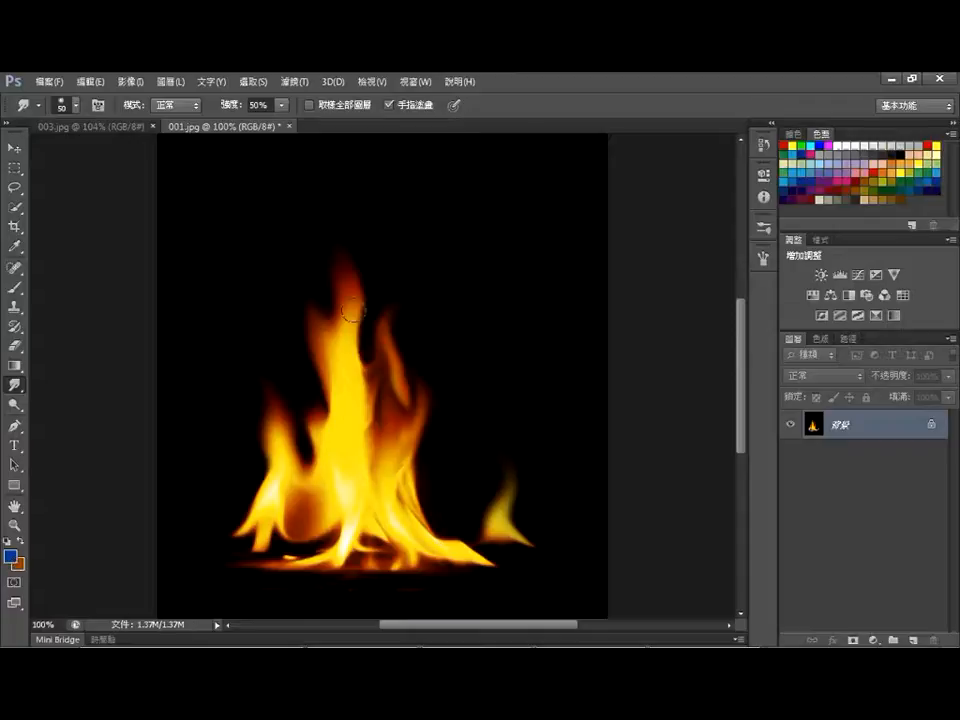
{"action": "mouse_move", "coordinate": [427, 413]}
{"action": "left_mouse_down"}
{"action": "mouse_move", "coordinate": [418, 363]}
{"action": "mouse_move", "coordinate": [355, 253]}
{"action": "mouse_move", "coordinate": [330, 251]}
{"action": "mouse_move", "coordinate": [318, 200]}
{"action": "left_mouse_up"}
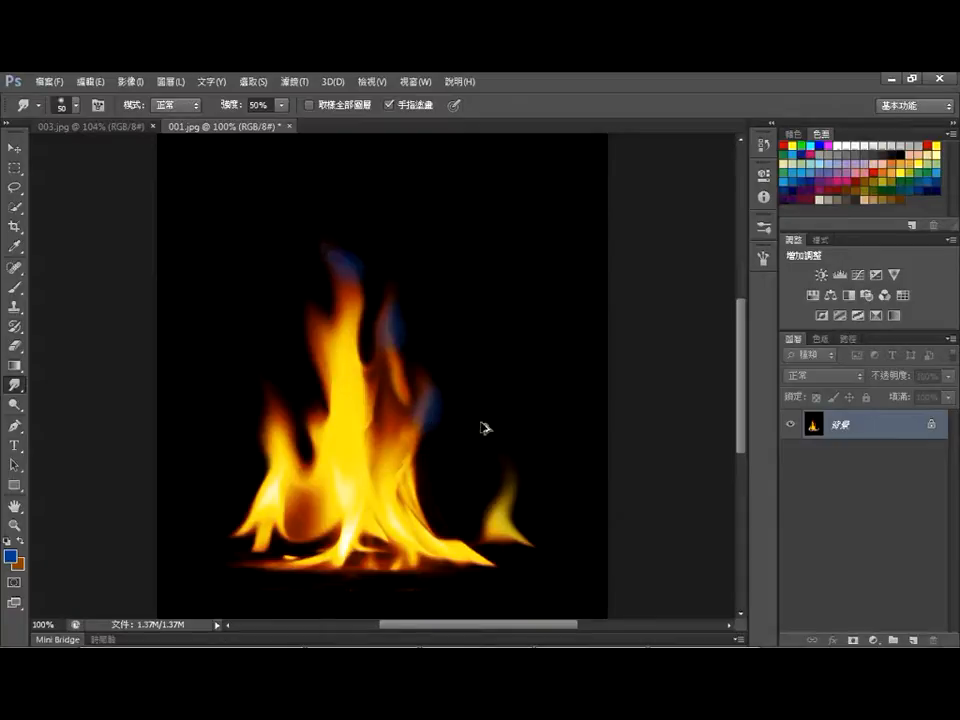
{"action": "key", "text": "ctrl+alt+z"}
{"action": "key", "text": "ctrl+alt+z"}
{"action": "key", "text": "ctrl+alt+z"}
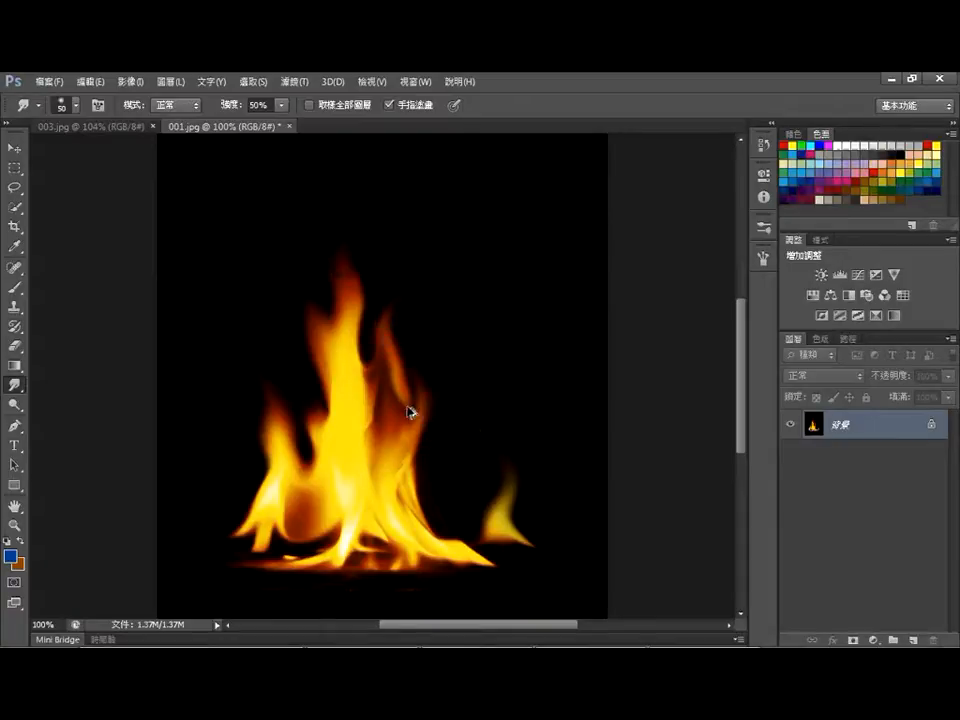
Set the foreground colour to light blue, try finger painting it onto the right-hand flame tip, and undo the stroke.
{"action": "left_click", "coordinate": [833, 160]}
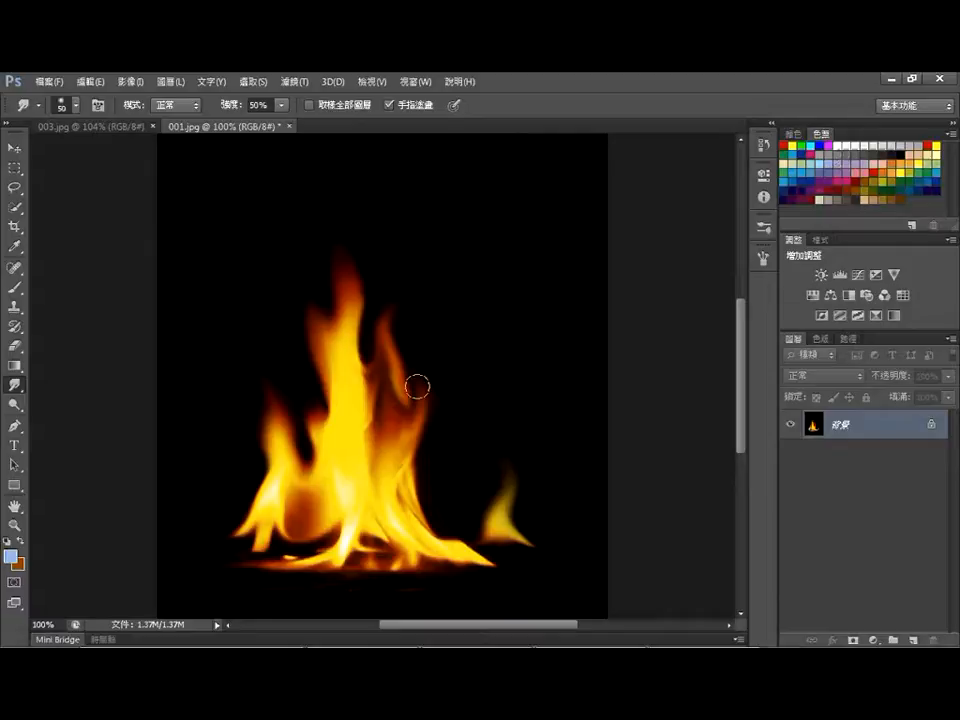
{"action": "left_click_drag", "start_coordinate": [421, 388], "coordinate": [410, 358]}
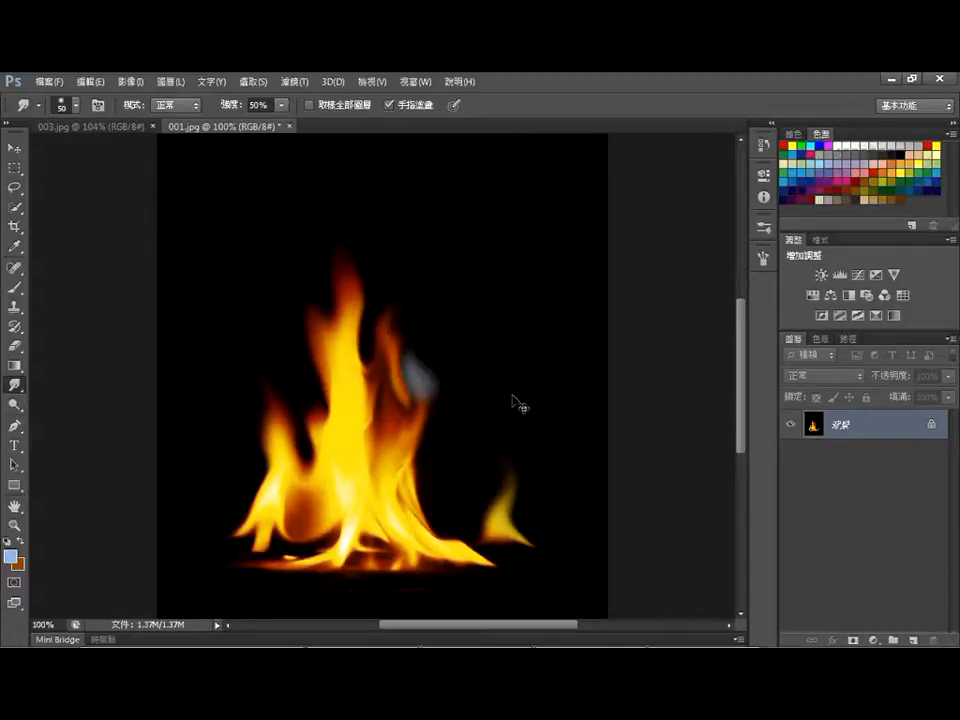
{"action": "key", "text": "ctrl+z"}
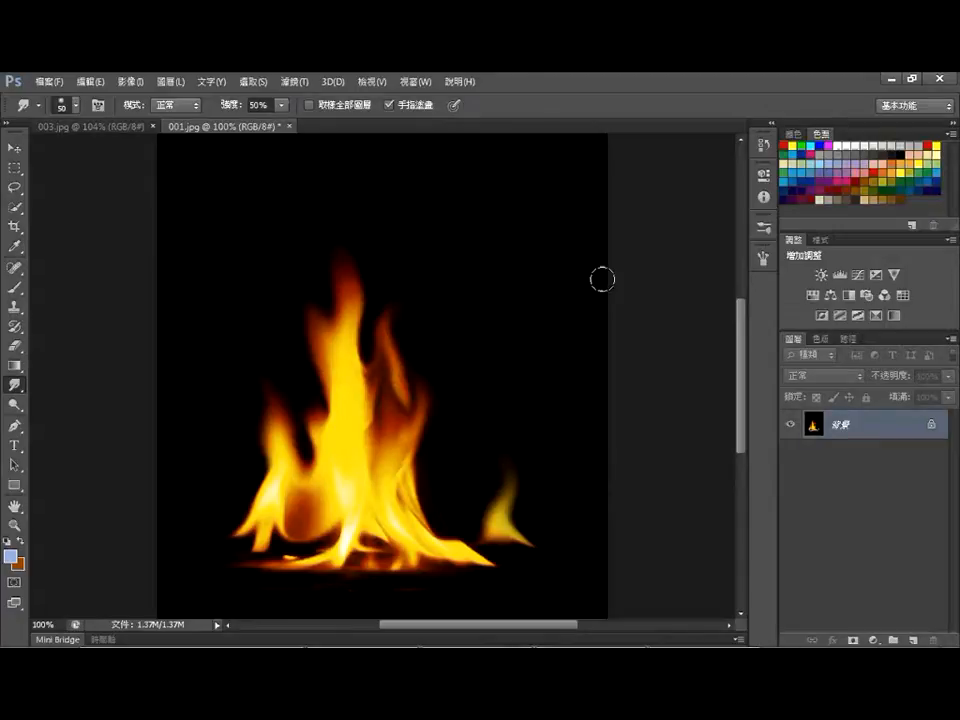
Set the foreground colour to dark red and finger paint it upward into the tips of the main, left and small detached flames.
{"action": "left_click", "coordinate": [855, 185]}
{"action": "mouse_move", "coordinate": [425, 405]}
{"action": "left_mouse_down"}
{"action": "mouse_move", "coordinate": [420, 411]}
{"action": "mouse_move", "coordinate": [403, 339]}
{"action": "mouse_move", "coordinate": [407, 315]}
{"action": "mouse_move", "coordinate": [393, 314]}
{"action": "mouse_move", "coordinate": [418, 281]}
{"action": "left_mouse_up"}
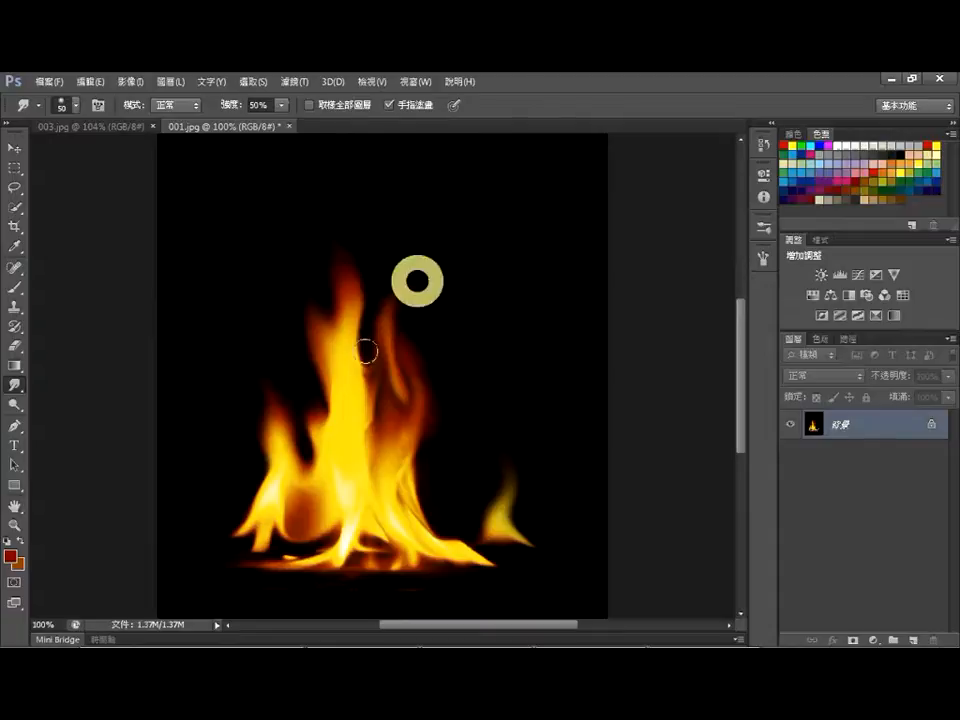
{"action": "mouse_move", "coordinate": [354, 338]}
{"action": "left_mouse_down"}
{"action": "mouse_move", "coordinate": [347, 272]}
{"action": "mouse_move", "coordinate": [314, 212]}
{"action": "left_mouse_up"}
{"action": "left_click_drag", "start_coordinate": [350, 267], "coordinate": [321, 180]}
{"action": "mouse_move", "coordinate": [326, 338]}
{"action": "left_mouse_down"}
{"action": "mouse_move", "coordinate": [285, 286]}
{"action": "mouse_move", "coordinate": [274, 240]}
{"action": "left_mouse_up"}
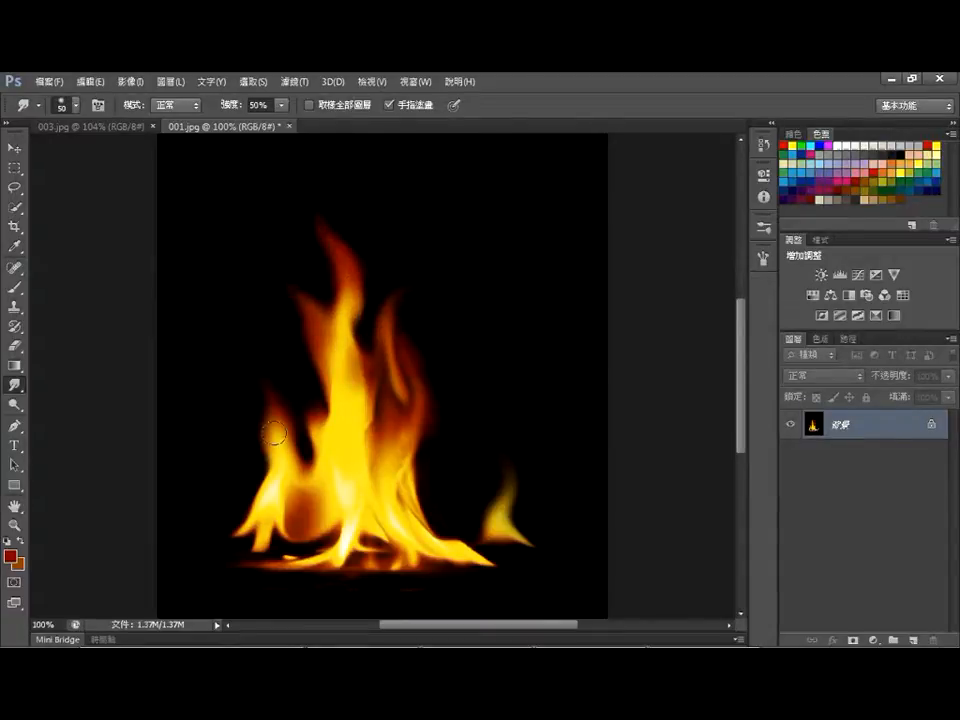
{"action": "left_click_drag", "start_coordinate": [276, 446], "coordinate": [251, 336]}
{"action": "left_click_drag", "start_coordinate": [517, 480], "coordinate": [486, 351]}
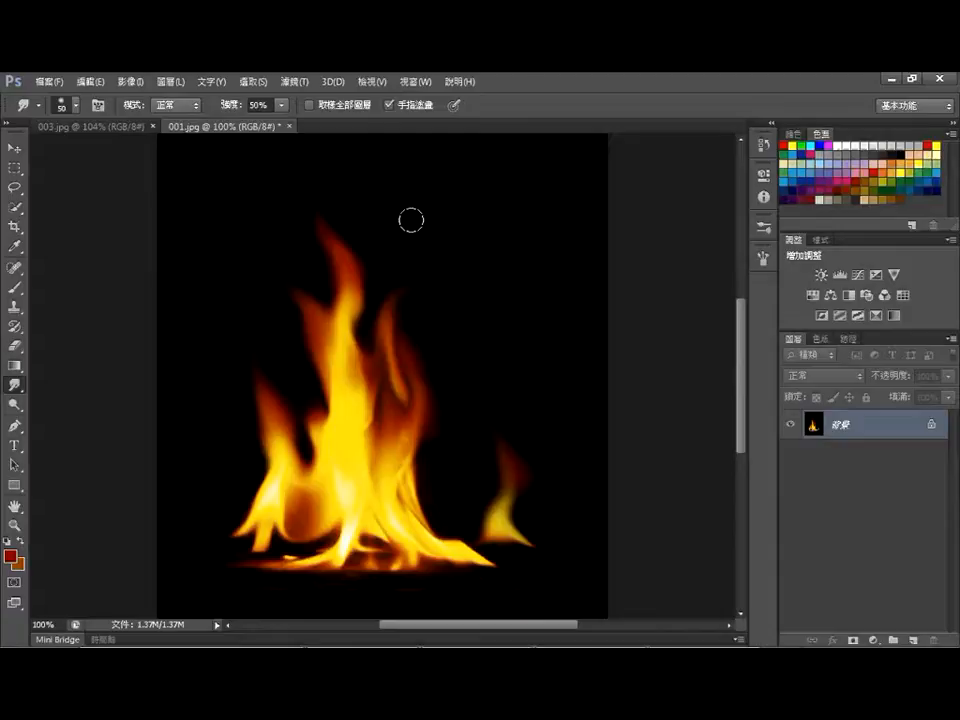
Close 001.jpg without saving, open 002.jpg from the 03. 指尖工具 folder, and fit the image to the window.
{"action": "key", "text": "ctrl+w"}
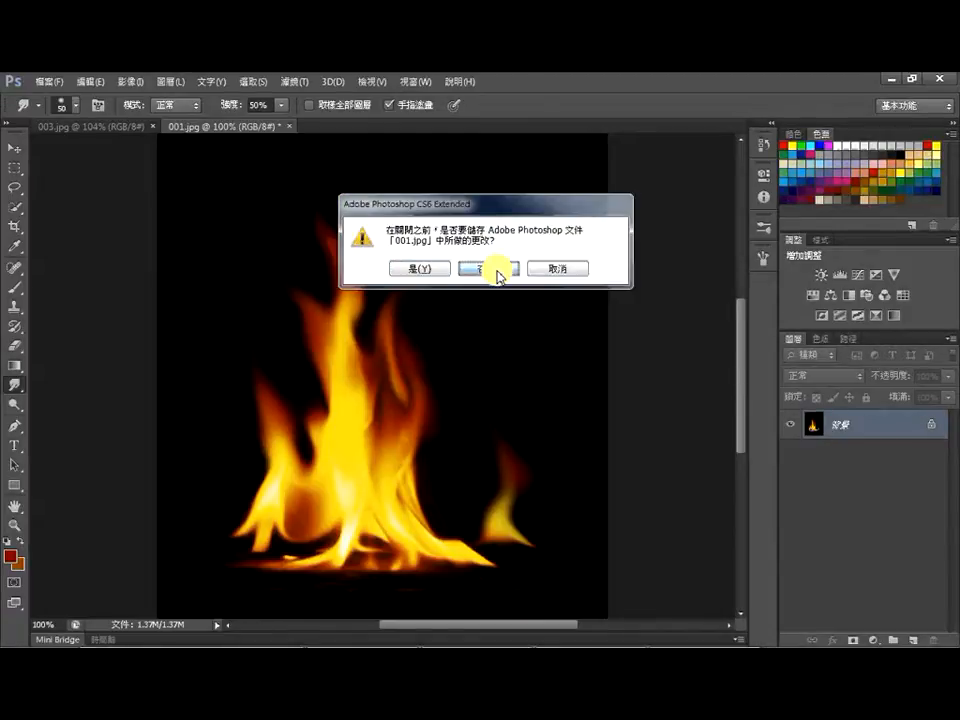
{"action": "left_click", "coordinate": [495, 271]}
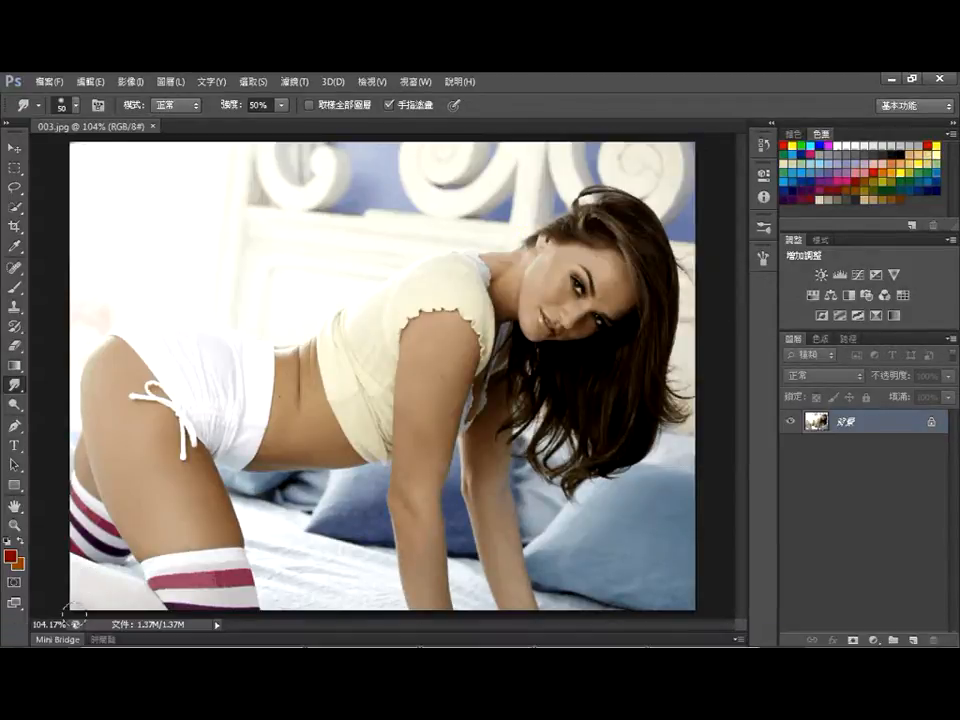
{"action": "left_click", "coordinate": [60, 639]}
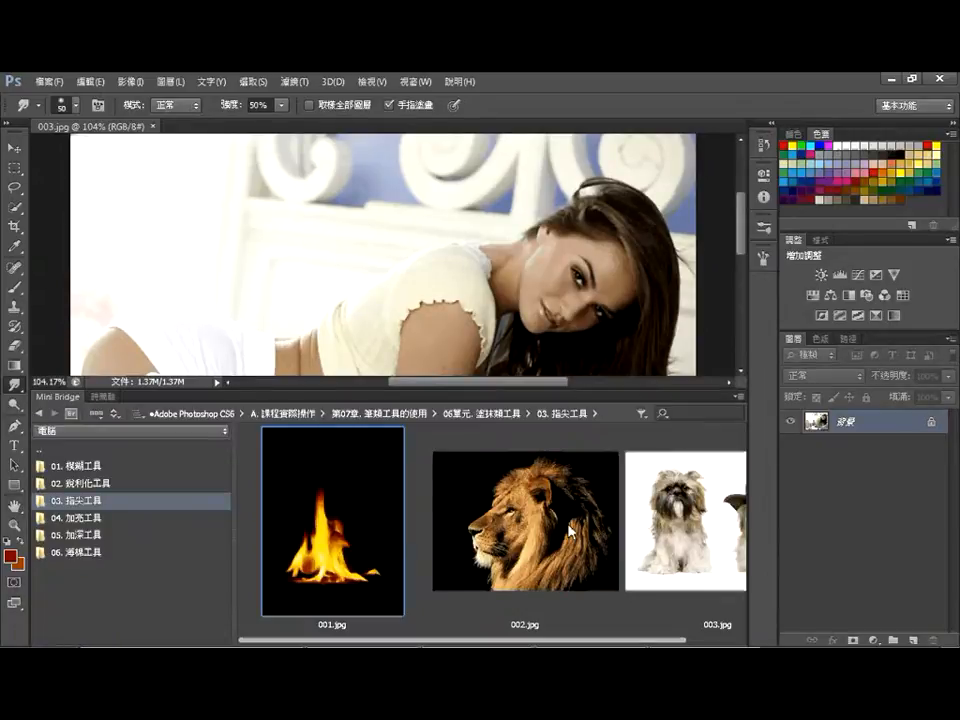
{"action": "left_click", "coordinate": [589, 551]}
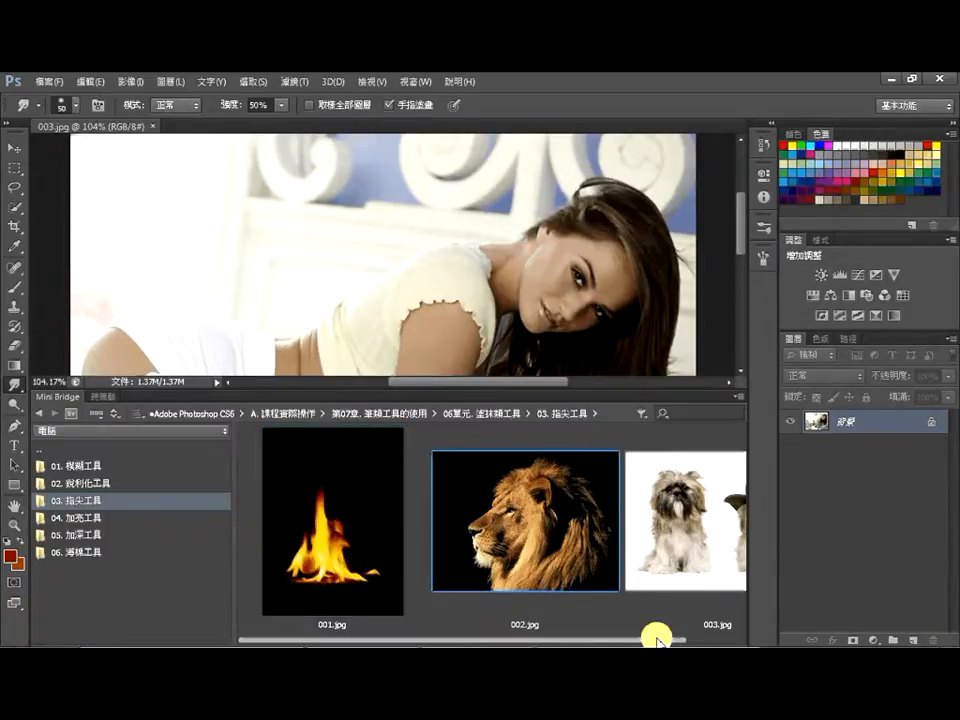
{"action": "left_click_drag", "start_coordinate": [654, 638], "coordinate": [754, 639]}
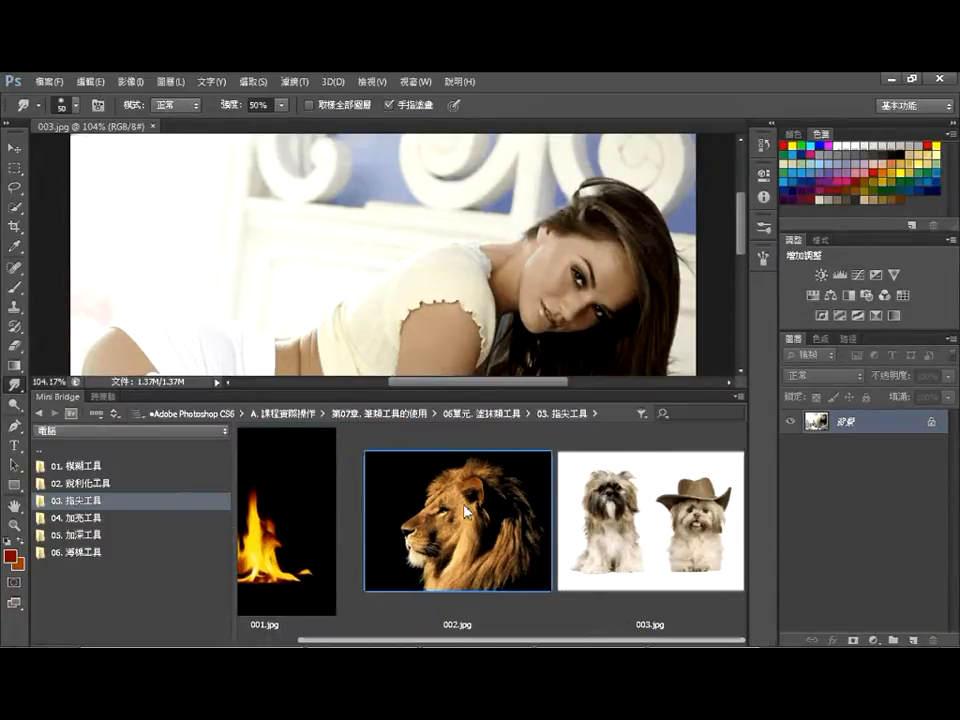
{"action": "left_click_drag", "start_coordinate": [467, 510], "coordinate": [505, 131]}
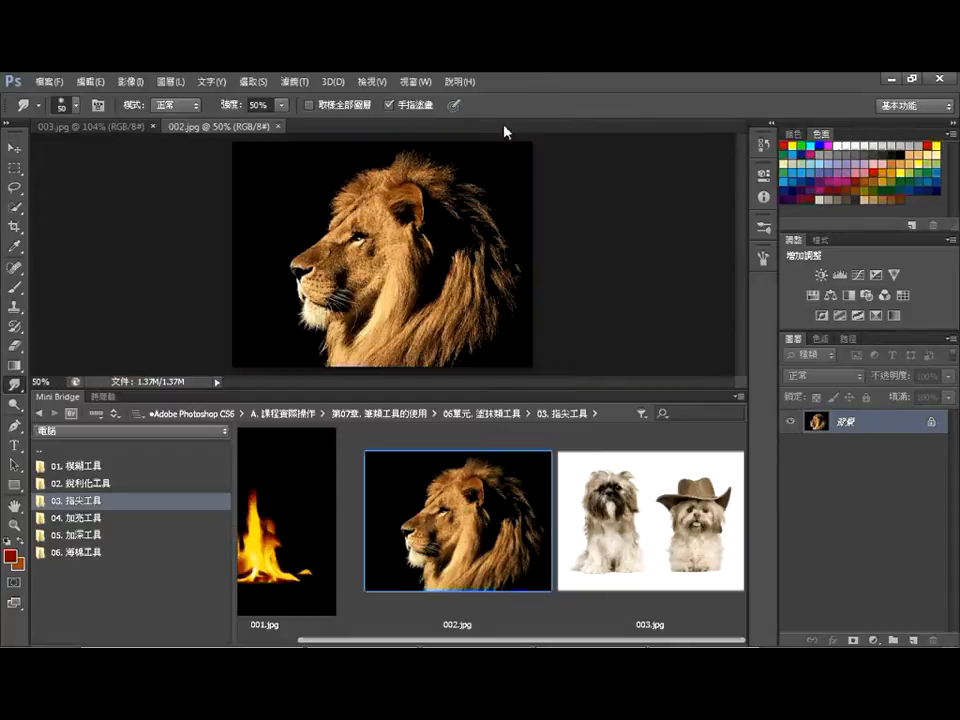
{"action": "double_click", "coordinate": [60, 396]}
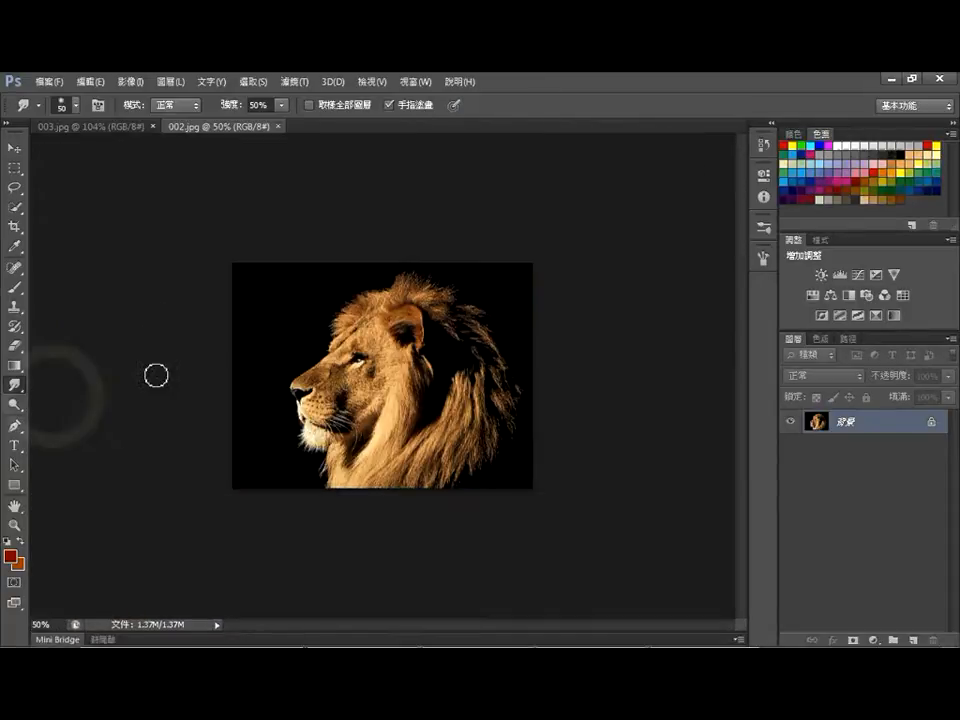
{"action": "key", "text": "ctrl+0"}
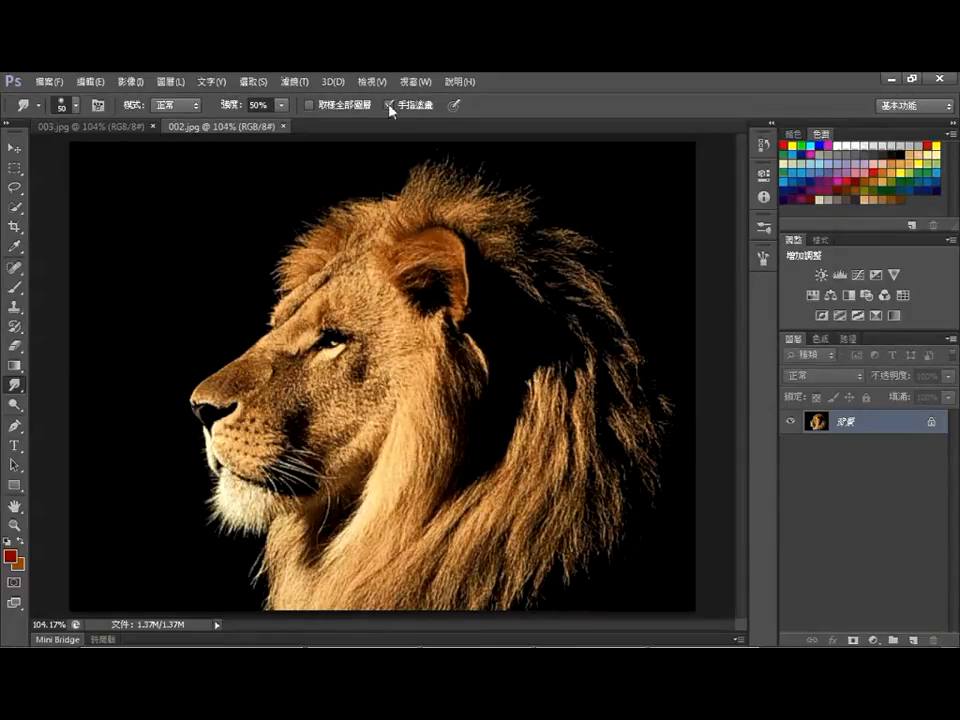
Disable Finger Painting, choose the hard round brush, and reduce its size to 20 px.
{"action": "right_click", "coordinate": [245, 183]}
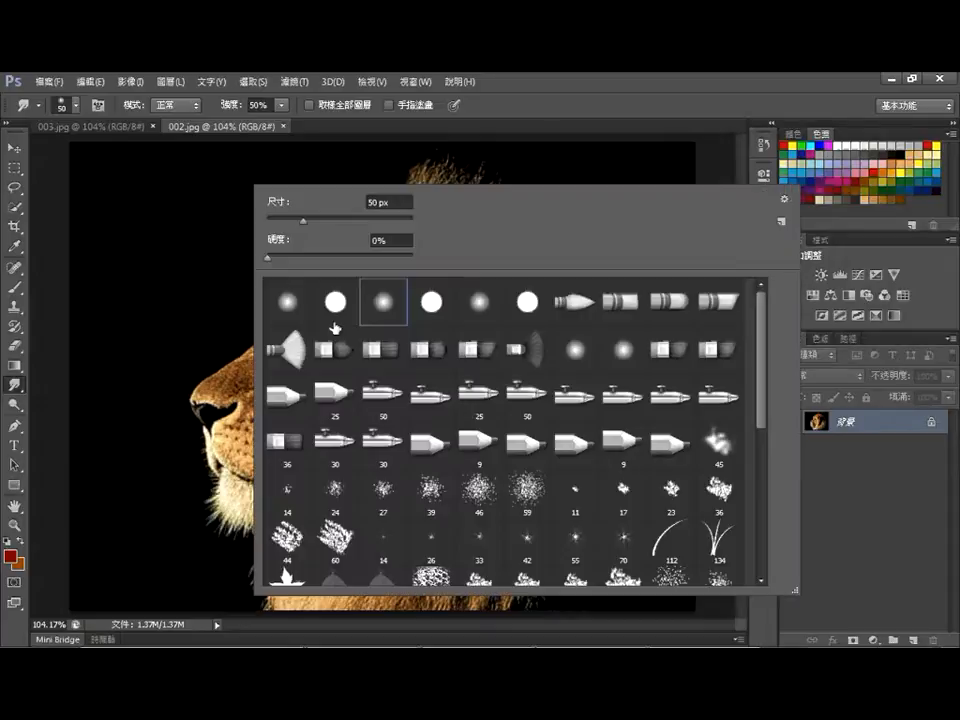
{"action": "left_click", "coordinate": [335, 301]}
{"action": "key", "text": "Return"}
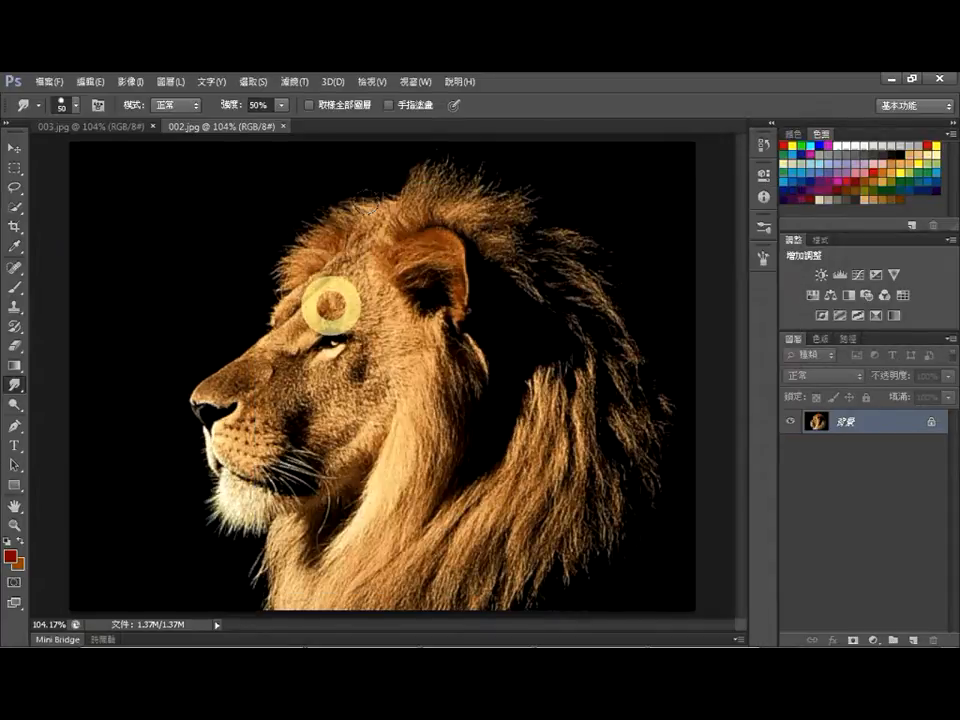
{"action": "key", "text": "bracketleft"}
{"action": "key", "text": "bracketleft"}
{"action": "key", "text": "bracketleft"}
{"action": "key", "text": "bracketleft"}
{"action": "key", "text": "bracketleft"}
{"action": "key", "text": "bracketleft"}
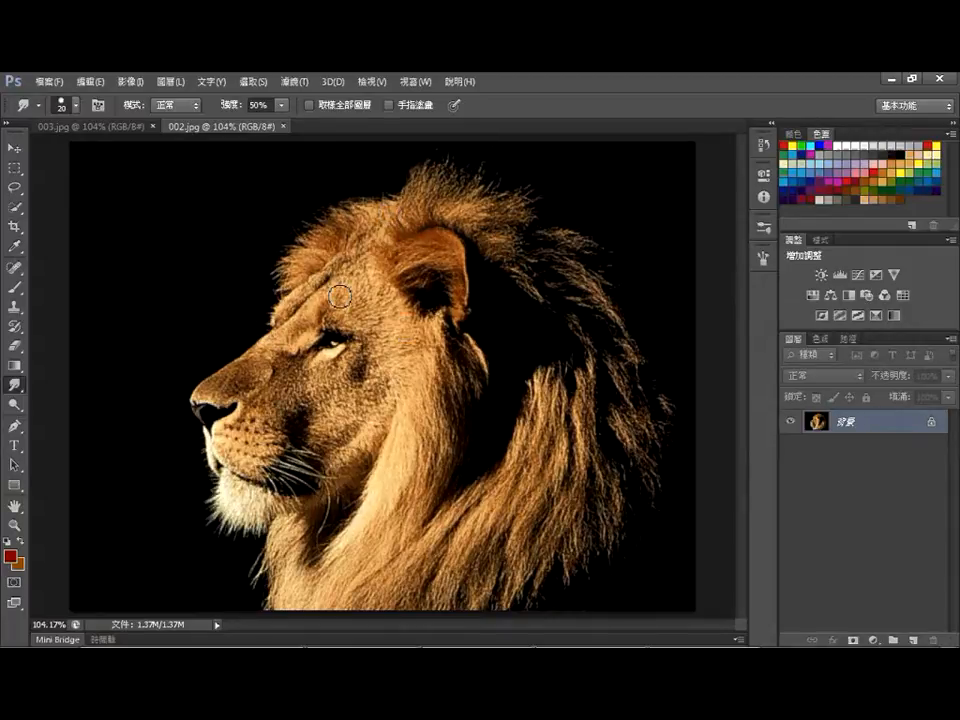
Smudge the lion's mane outward above the forehead and along the brow to form longer hair tufts.
{"action": "left_click_drag", "start_coordinate": [383, 195], "coordinate": [324, 184]}
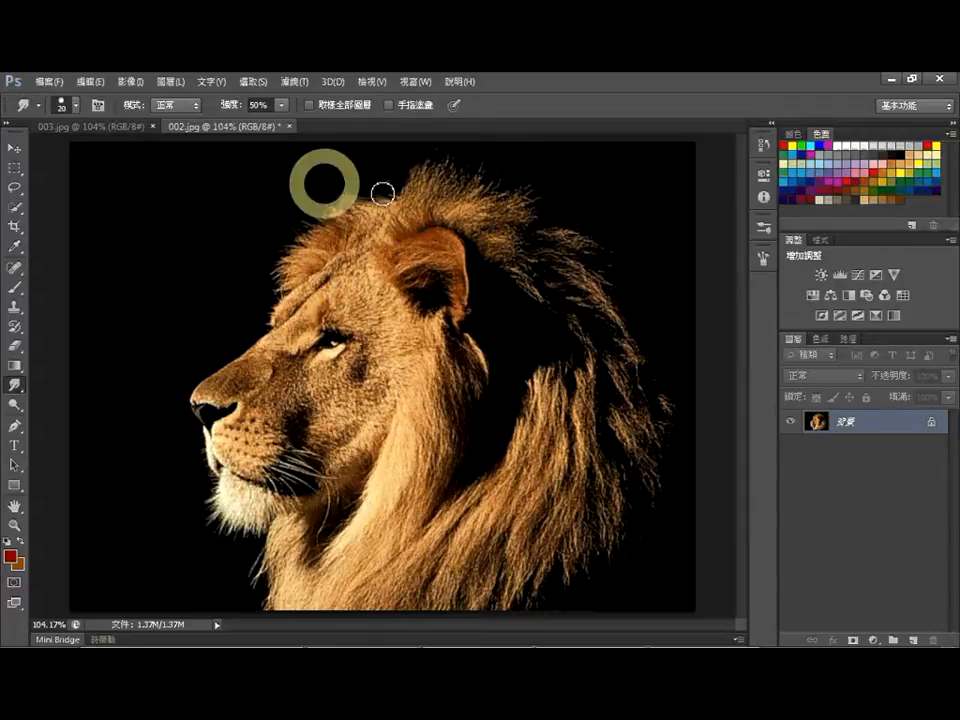
{"action": "mouse_move", "coordinate": [383, 193]}
{"action": "left_mouse_down"}
{"action": "mouse_move", "coordinate": [341, 175]}
{"action": "mouse_move", "coordinate": [375, 209]}
{"action": "mouse_move", "coordinate": [313, 172]}
{"action": "left_mouse_up"}
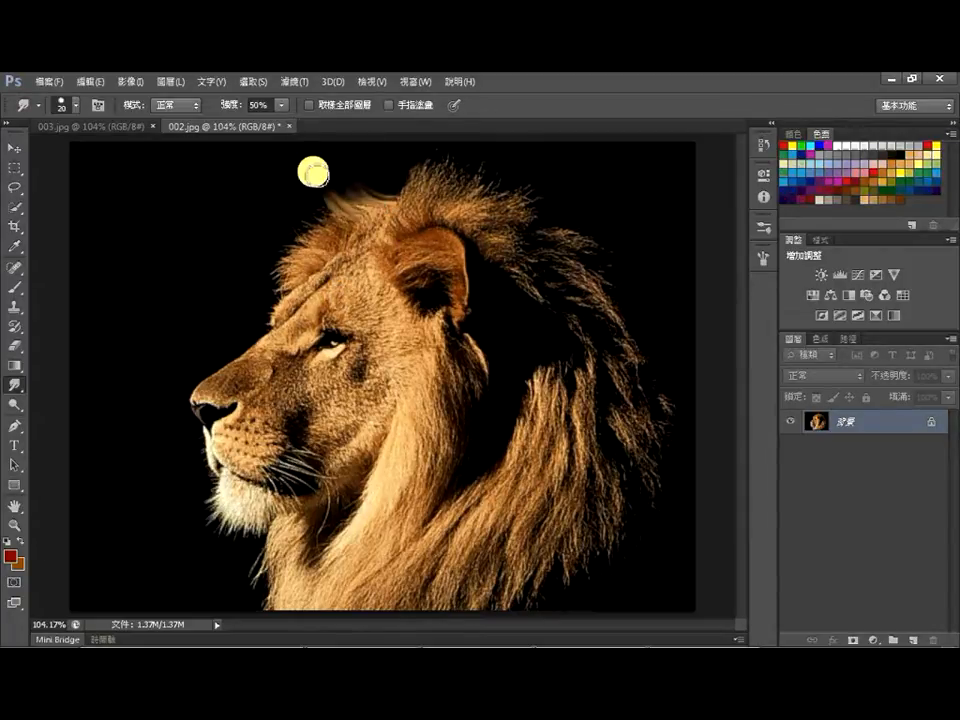
{"action": "mouse_move", "coordinate": [326, 226]}
{"action": "left_mouse_down"}
{"action": "mouse_move", "coordinate": [257, 219]}
{"action": "mouse_move", "coordinate": [234, 240]}
{"action": "mouse_move", "coordinate": [233, 319]}
{"action": "mouse_move", "coordinate": [221, 318]}
{"action": "mouse_move", "coordinate": [205, 340]}
{"action": "left_mouse_up"}
Reduce the brush to 10 px and smudge the mane's hair tips outward over the crown and down the back of the head.
{"action": "key", "text": "bracketleft"}
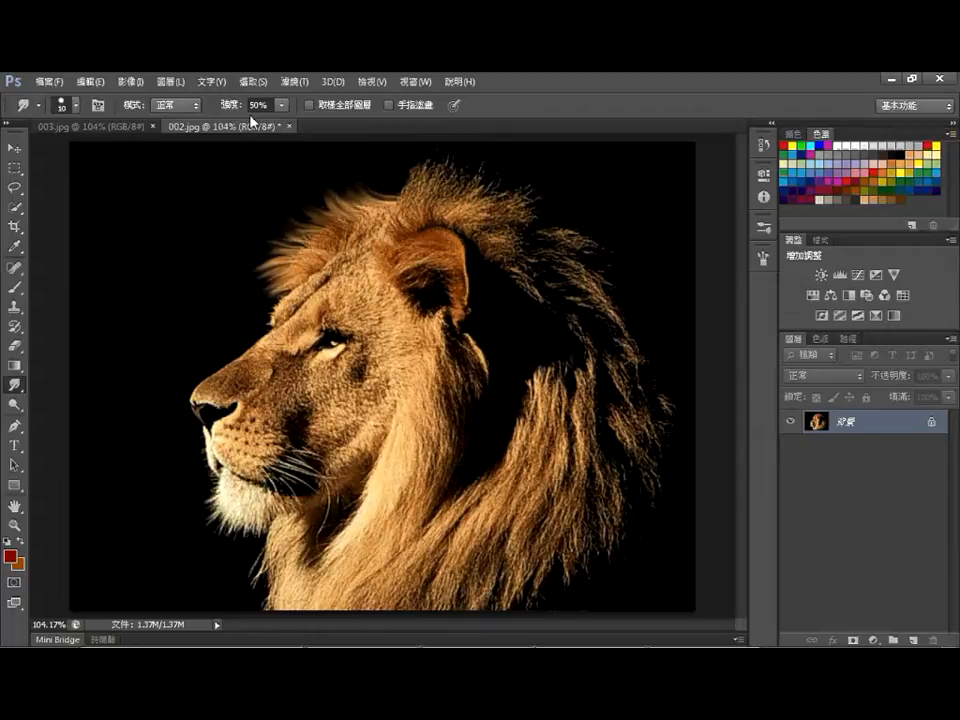
{"action": "mouse_move", "coordinate": [248, 204]}
{"action": "left_mouse_down"}
{"action": "mouse_move", "coordinate": [273, 212]}
{"action": "mouse_move", "coordinate": [309, 162]}
{"action": "left_mouse_up"}
{"action": "mouse_move", "coordinate": [408, 180]}
{"action": "left_mouse_down"}
{"action": "mouse_move", "coordinate": [420, 154]}
{"action": "mouse_move", "coordinate": [529, 164]}
{"action": "left_mouse_up"}
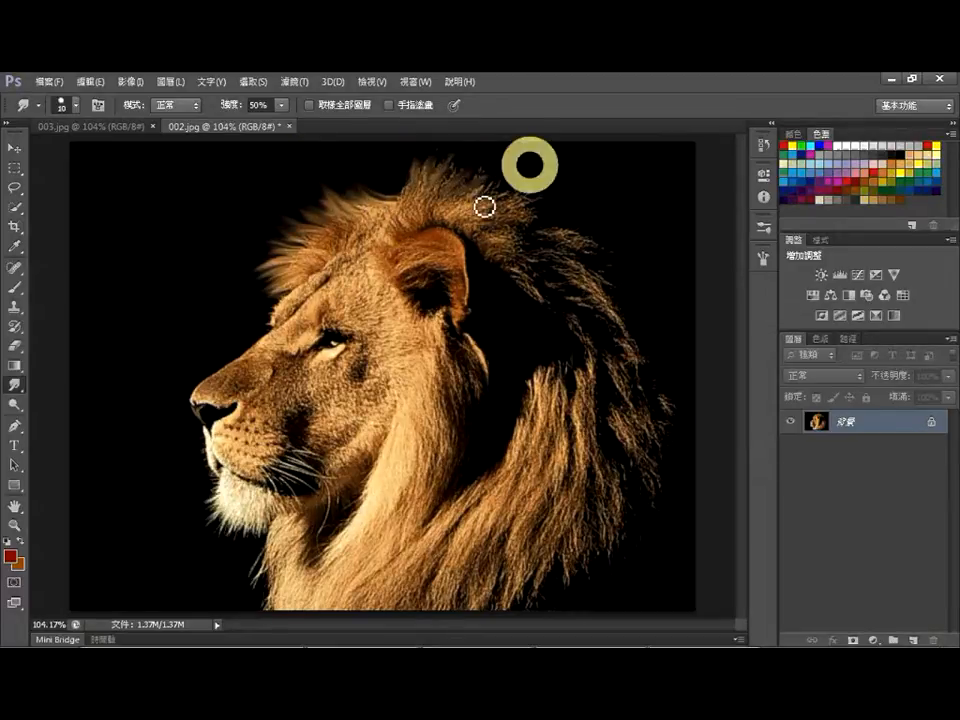
{"action": "mouse_move", "coordinate": [568, 219]}
{"action": "left_mouse_down"}
{"action": "mouse_move", "coordinate": [546, 231]}
{"action": "mouse_move", "coordinate": [606, 222]}
{"action": "left_mouse_up"}
{"action": "left_click_drag", "start_coordinate": [635, 265], "coordinate": [667, 286]}
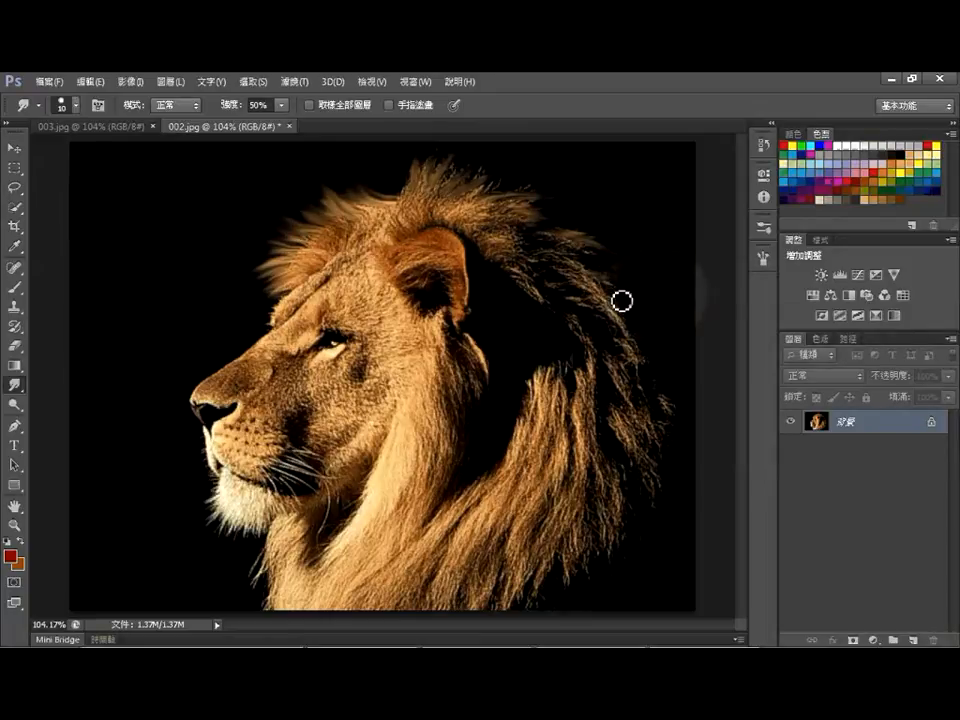
{"action": "mouse_move", "coordinate": [656, 336]}
{"action": "left_mouse_down"}
{"action": "mouse_move", "coordinate": [684, 360]}
{"action": "mouse_move", "coordinate": [701, 407]}
{"action": "left_mouse_up"}
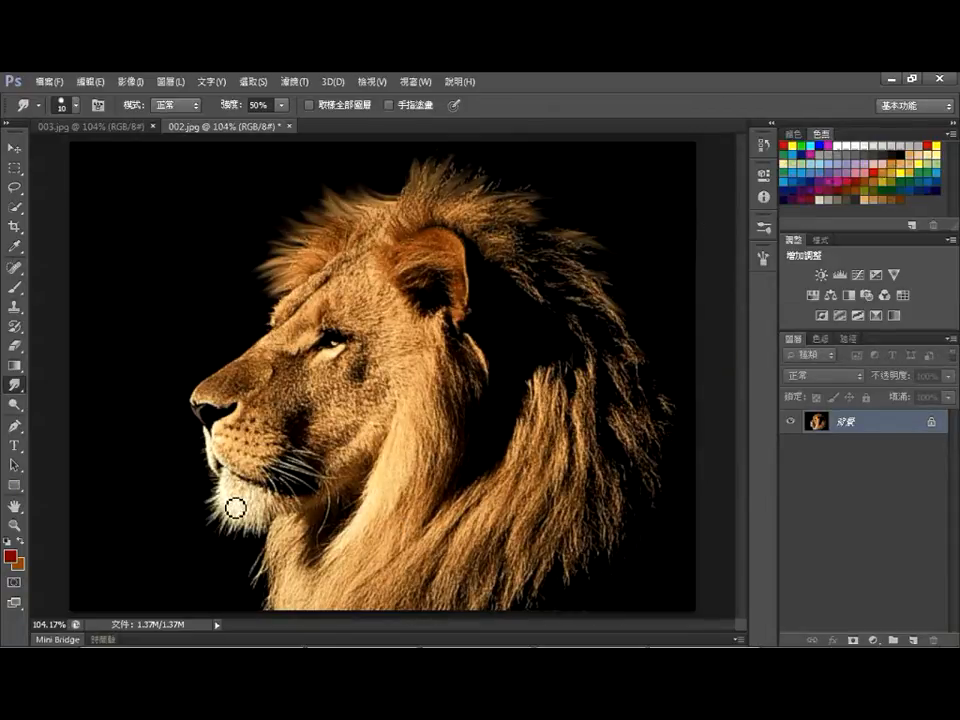
Enable Finger Painting and smudge the dark red foreground colour down and outward through the lion's chin beard.
{"action": "left_click", "coordinate": [388, 105]}
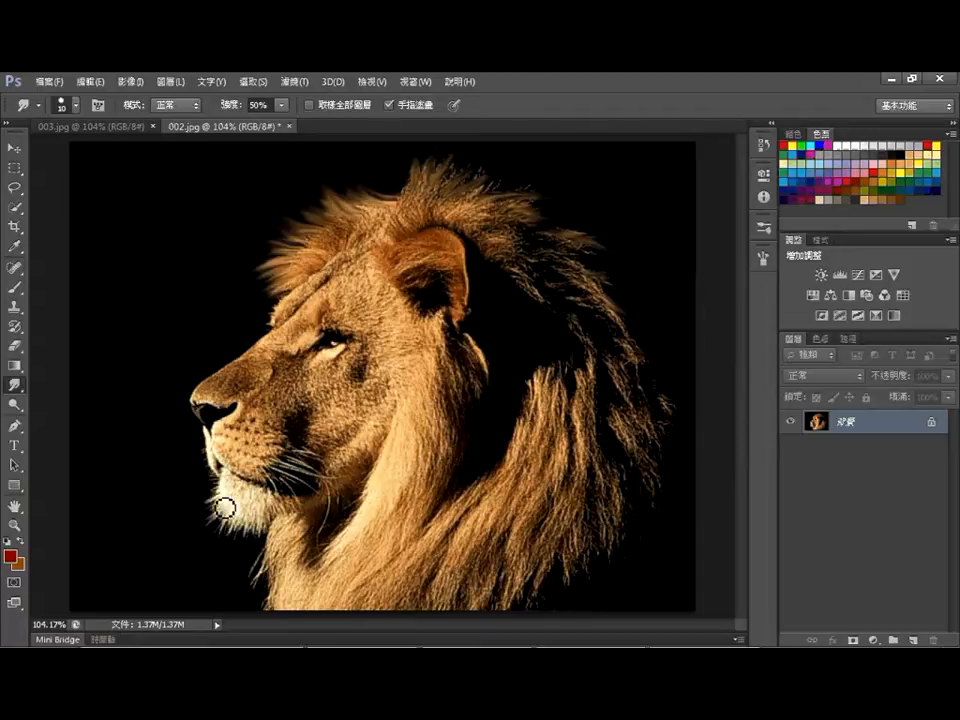
{"action": "mouse_move", "coordinate": [225, 508]}
{"action": "left_mouse_down"}
{"action": "mouse_move", "coordinate": [179, 537]}
{"action": "mouse_move", "coordinate": [193, 548]}
{"action": "left_mouse_up"}
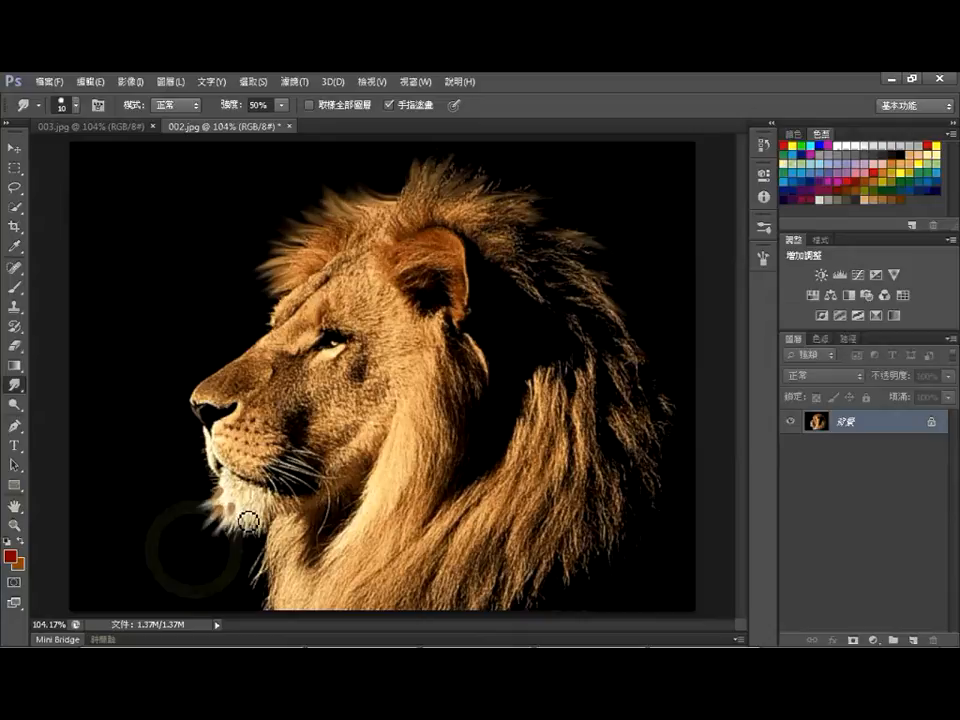
{"action": "mouse_move", "coordinate": [248, 521]}
{"action": "left_mouse_down"}
{"action": "mouse_move", "coordinate": [253, 537]}
{"action": "mouse_move", "coordinate": [229, 587]}
{"action": "mouse_move", "coordinate": [186, 547]}
{"action": "left_mouse_up"}
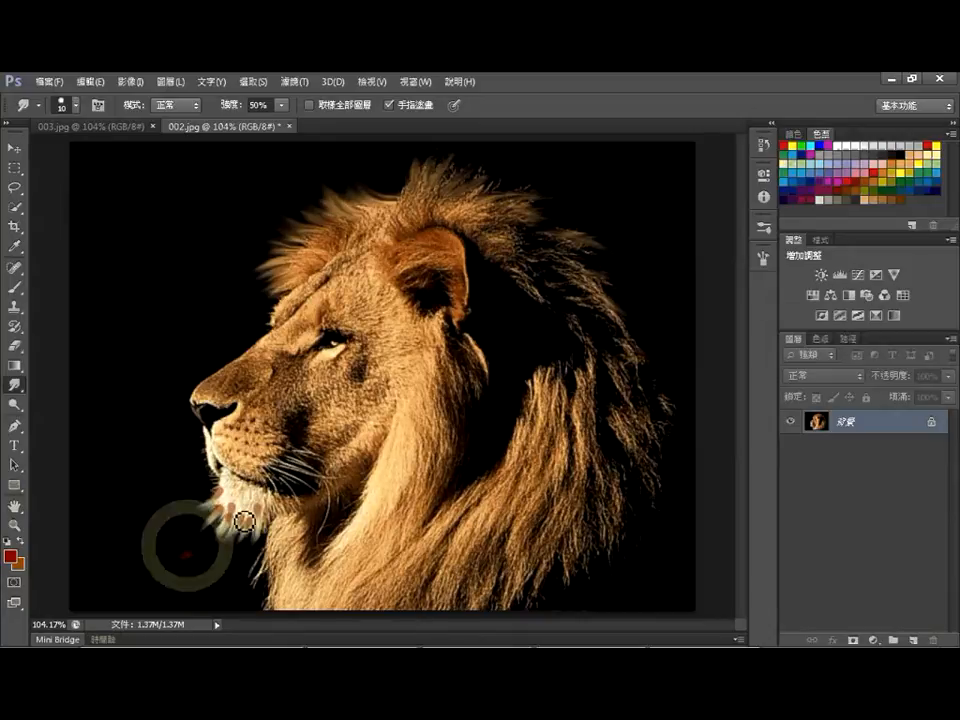
{"action": "mouse_move", "coordinate": [244, 521]}
{"action": "left_mouse_down"}
{"action": "mouse_move", "coordinate": [174, 576]}
{"action": "mouse_move", "coordinate": [176, 556]}
{"action": "mouse_move", "coordinate": [219, 528]}
{"action": "mouse_move", "coordinate": [190, 552]}
{"action": "mouse_move", "coordinate": [188, 580]}
{"action": "mouse_move", "coordinate": [201, 574]}
{"action": "left_mouse_up"}
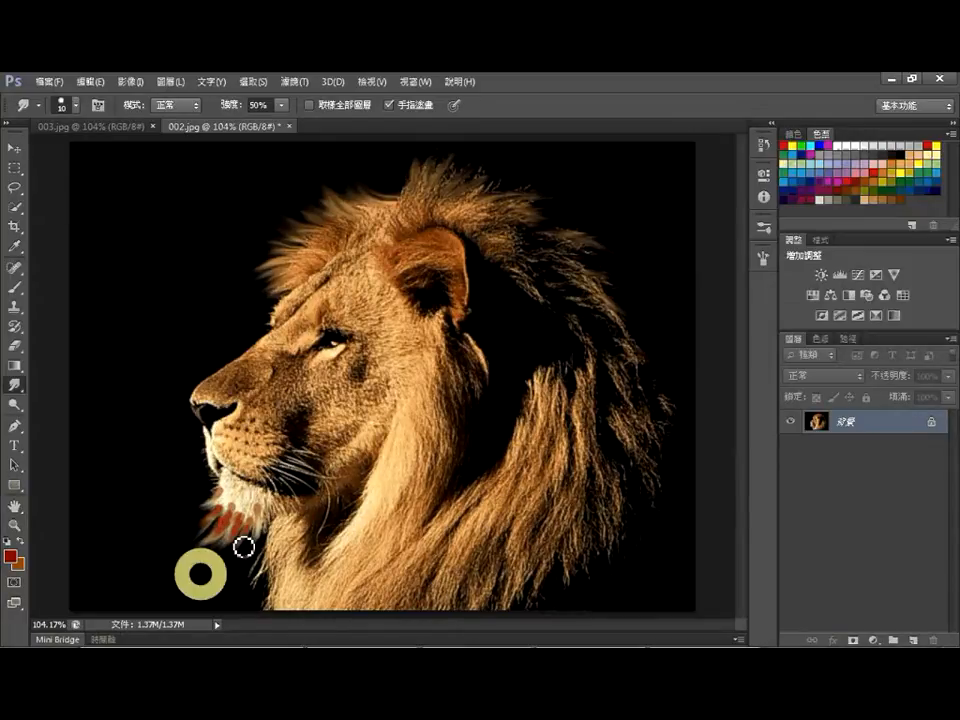
{"action": "left_click_drag", "start_coordinate": [232, 525], "coordinate": [231, 505]}
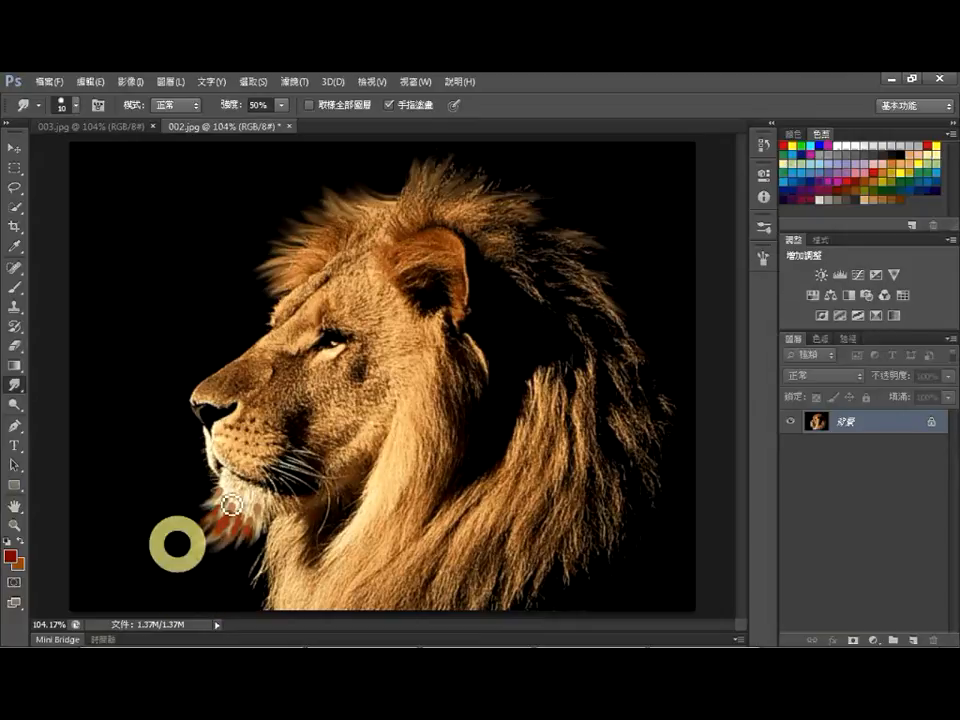
{"action": "left_click", "coordinate": [188, 563]}
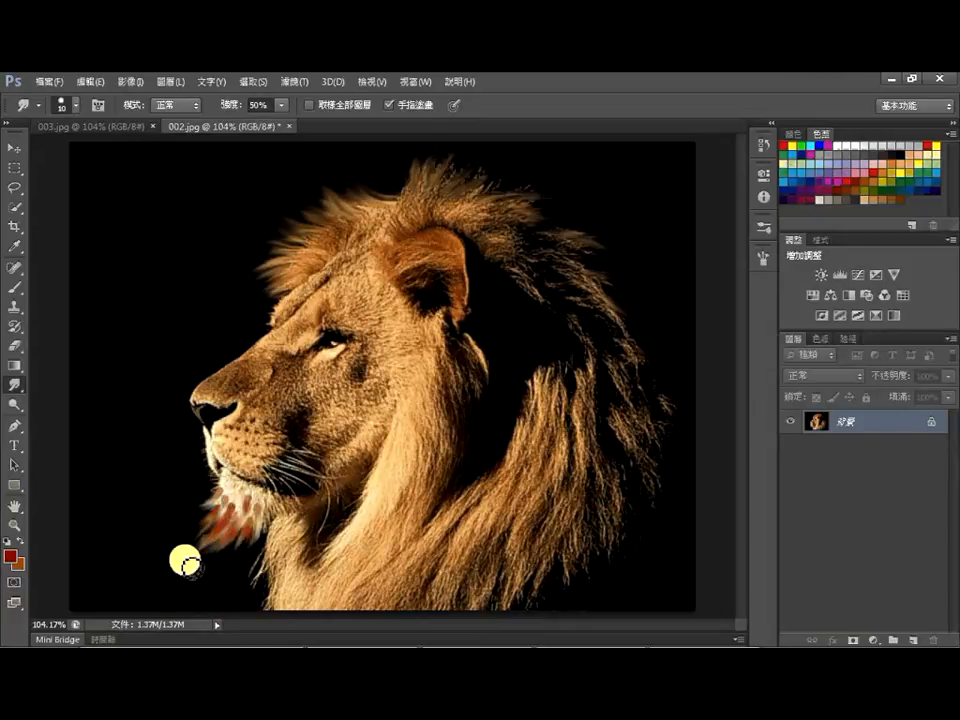
{"action": "left_click_drag", "start_coordinate": [190, 566], "coordinate": [184, 550]}
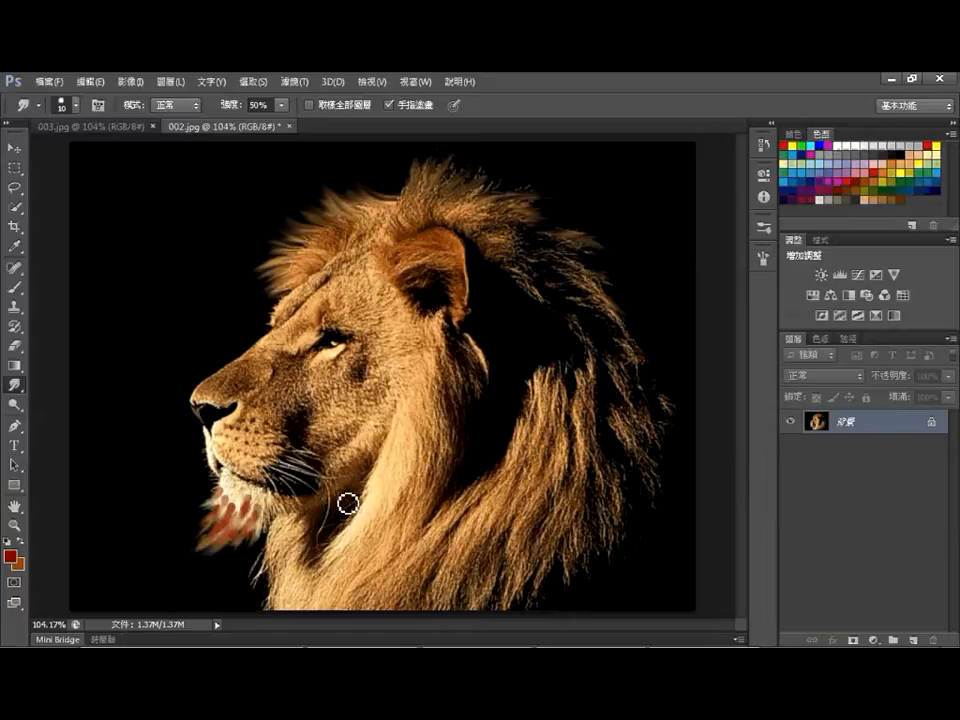
Set the foreground colour to orange and finger paint it over the lion's chin beard, lengthening the beard outward.
{"action": "left_click", "coordinate": [892, 172]}
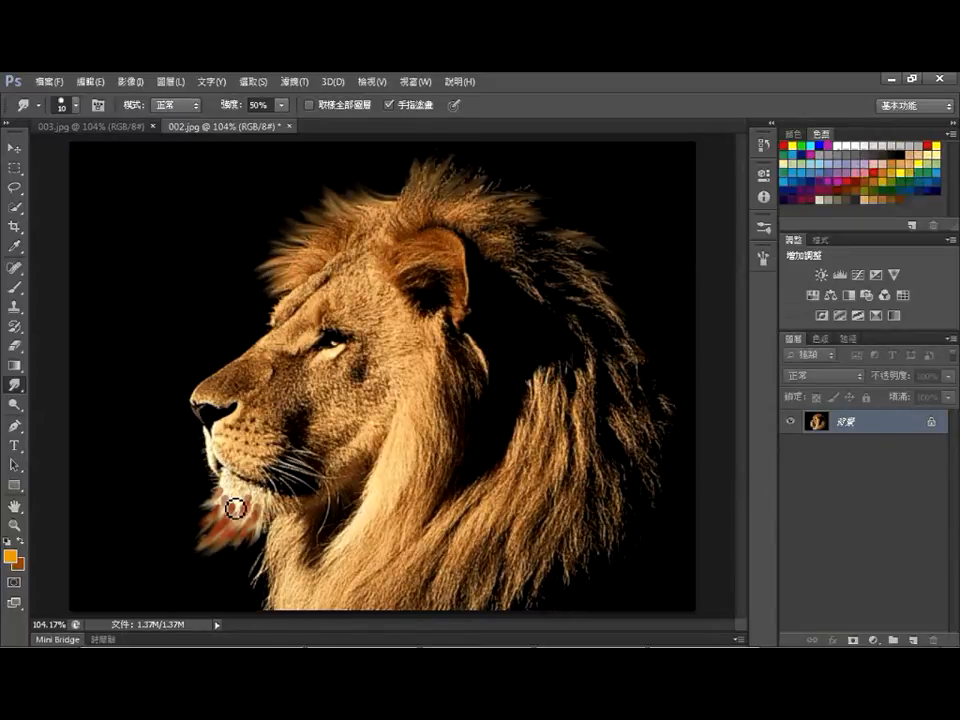
{"action": "mouse_move", "coordinate": [235, 507]}
{"action": "left_mouse_down"}
{"action": "mouse_move", "coordinate": [213, 537]}
{"action": "mouse_move", "coordinate": [266, 510]}
{"action": "mouse_move", "coordinate": [193, 546]}
{"action": "mouse_move", "coordinate": [225, 540]}
{"action": "mouse_move", "coordinate": [159, 541]}
{"action": "left_mouse_up"}
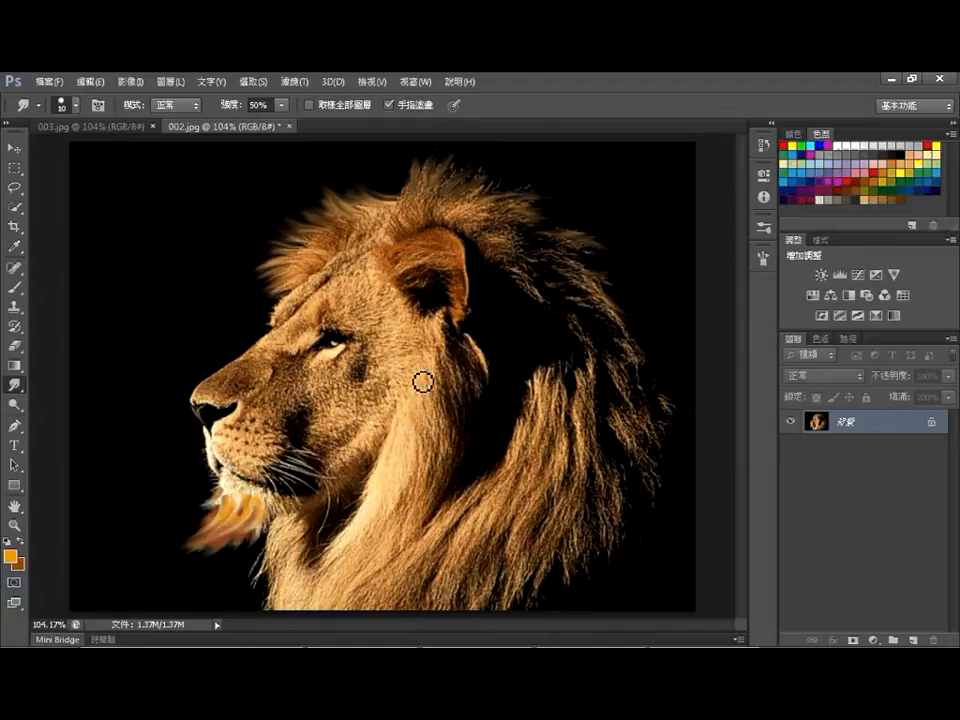
Enlarge the Smudge brush to 80 px.
{"action": "key", "text": "bracketright"}
{"action": "key", "text": "bracketright"}
{"action": "key", "text": "bracketright"}
{"action": "key", "text": "bracketright"}
{"action": "key", "text": "bracketright"}
{"action": "key", "text": "bracketright"}
{"action": "key", "text": "bracketright"}
{"action": "key", "text": "bracketright"}
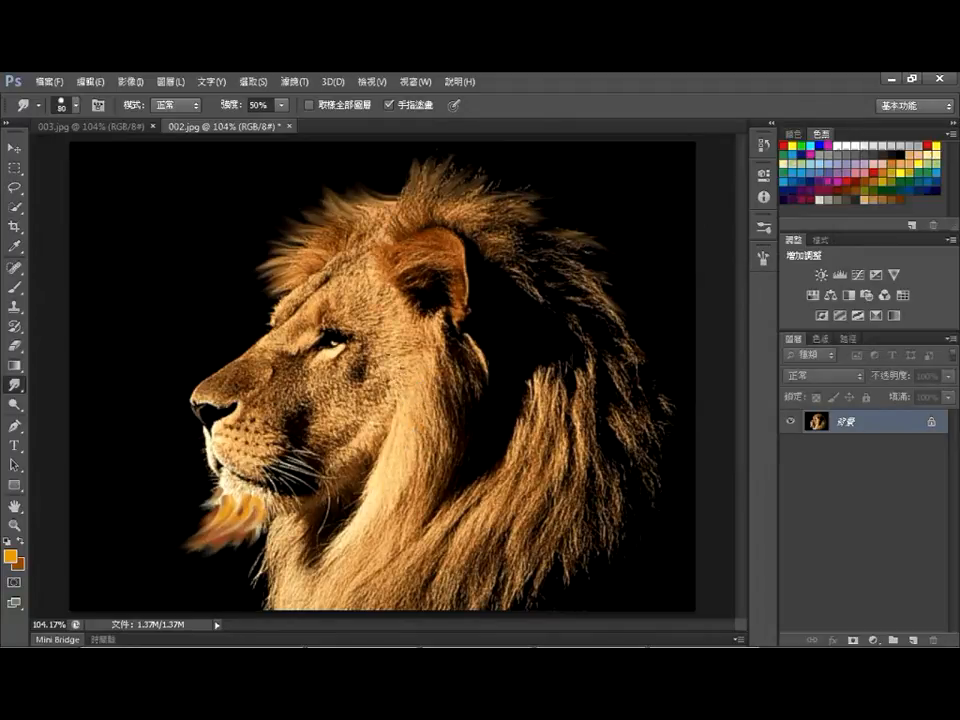